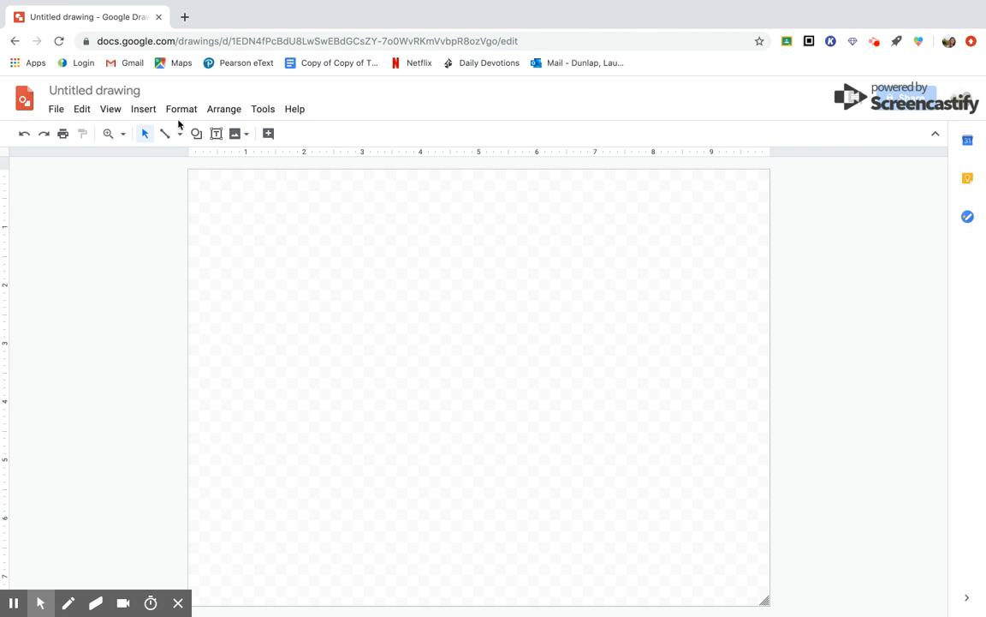
Step: Rename the untitled drawing as "Practice"
click(128, 92)
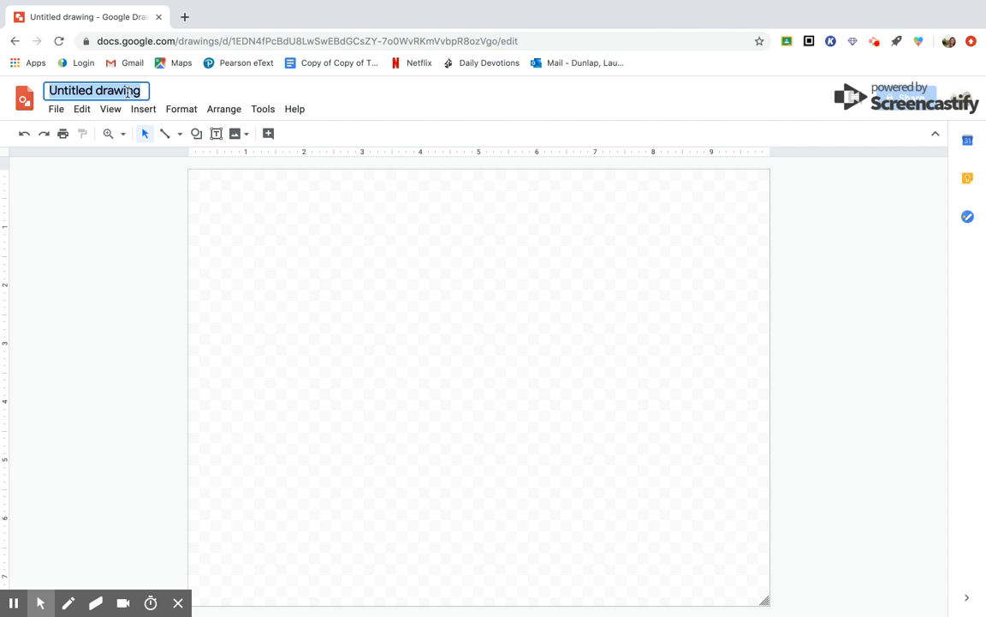
text(Practice)
click(269, 250)
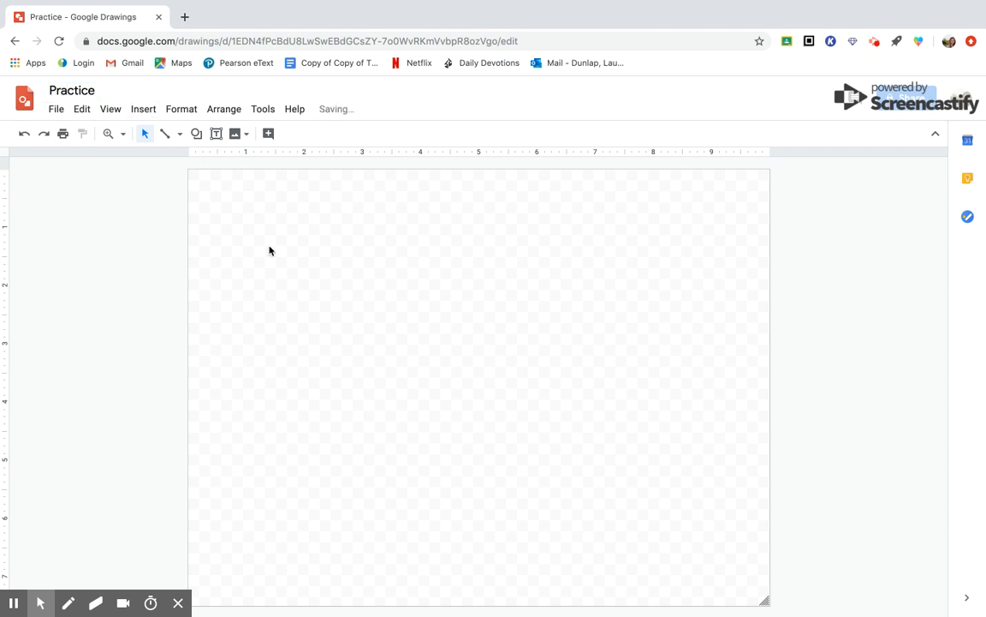
Step: Search the web for "cartoon rocket" images to insert into the drawing
click(153, 112)
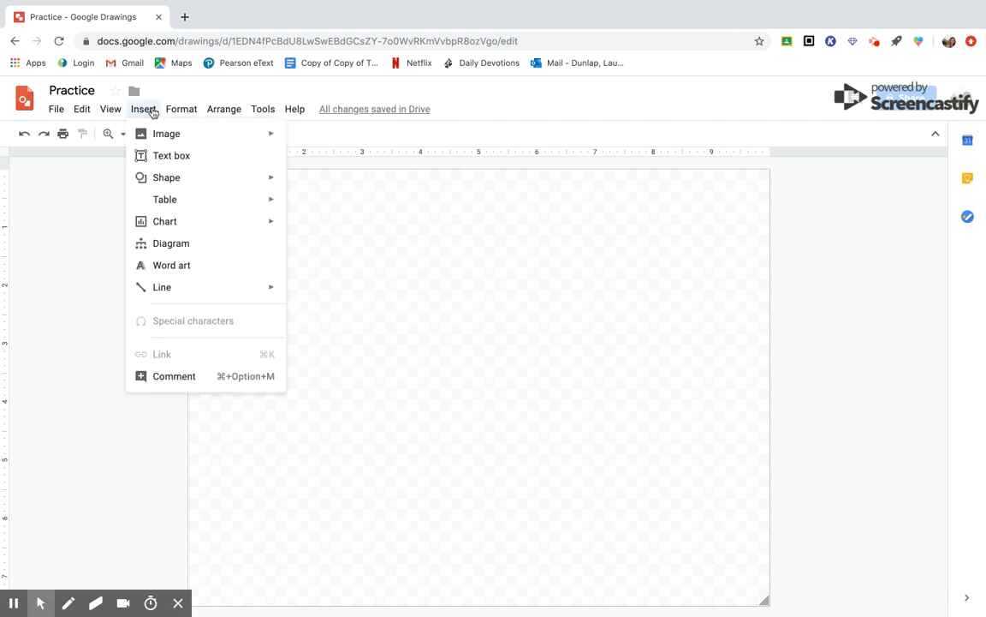
mouse_move(158, 133)
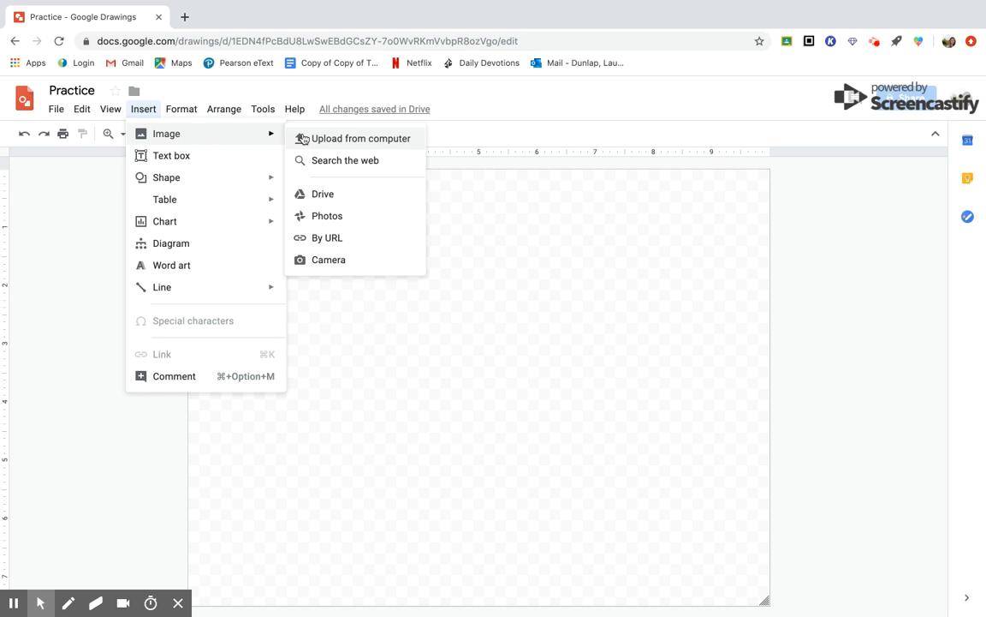
click(315, 162)
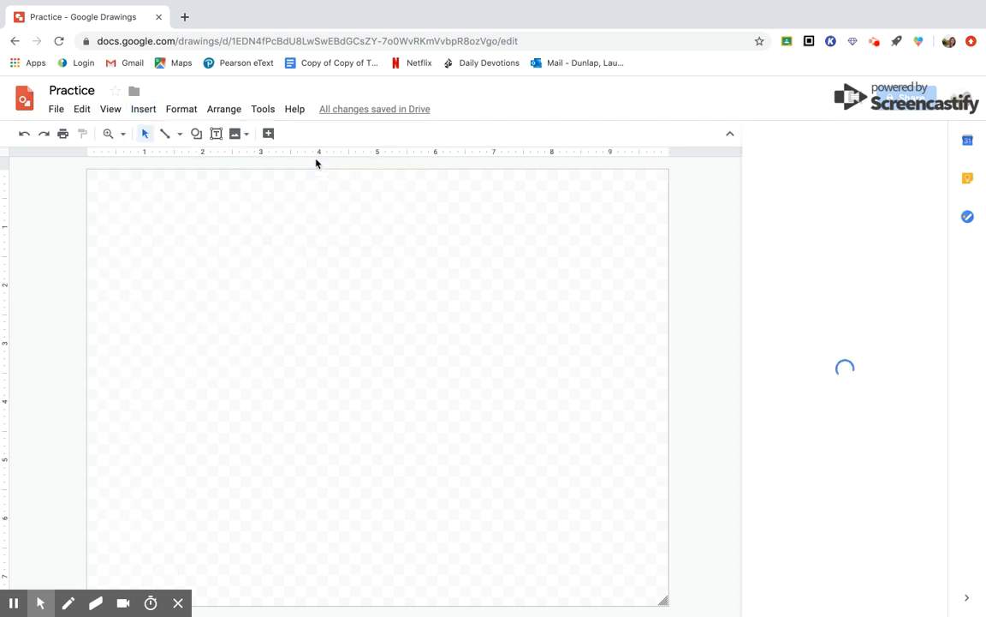
text(c)
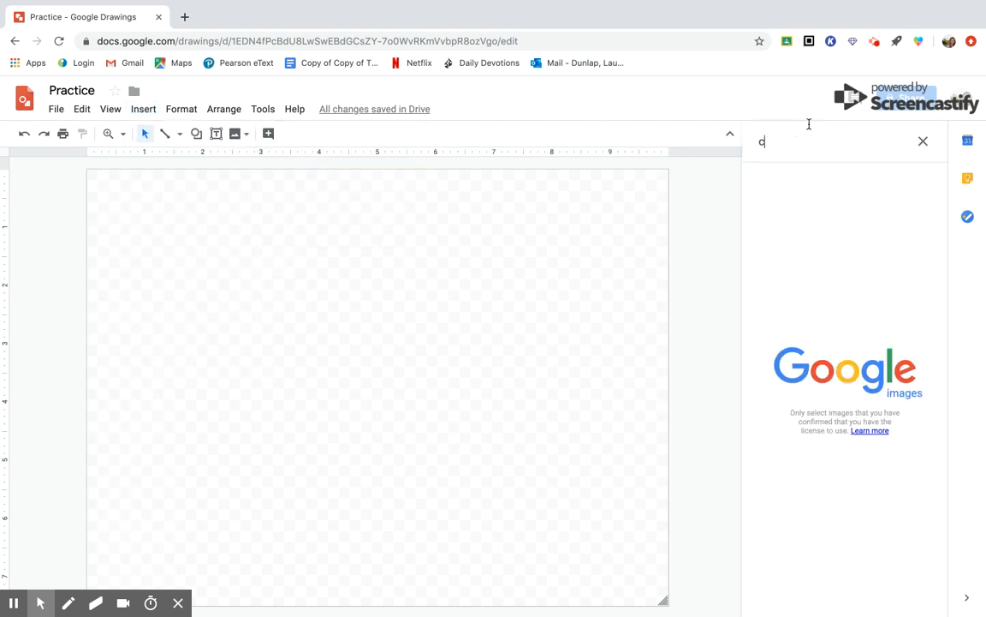
text(artoon rocket)
key(Return)
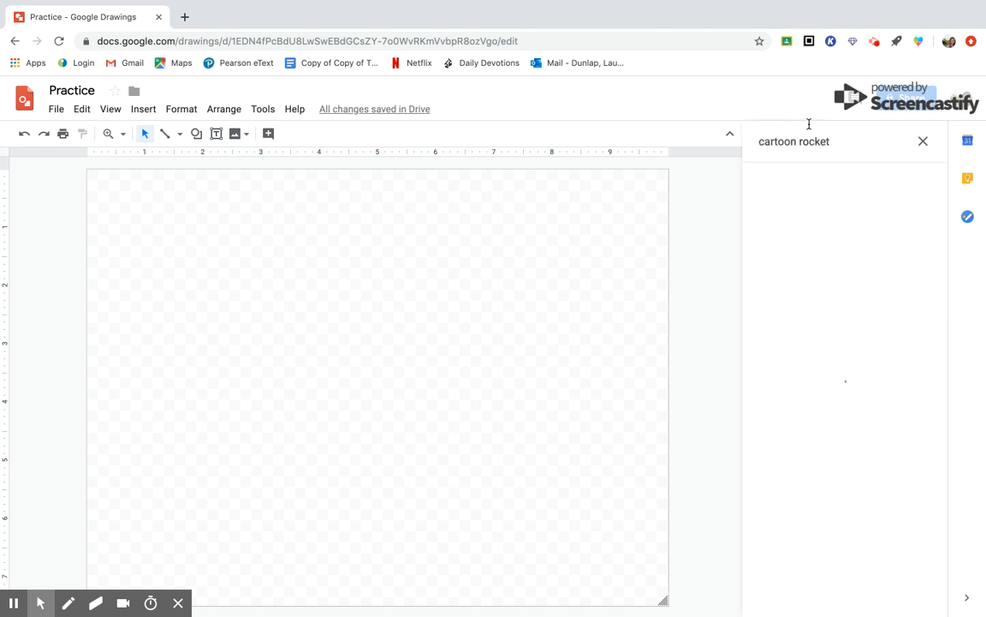
Step: Insert the white rocket with red nose and fins from the web image results into the drawing
scroll(866, 343, down, 3)
scroll(867, 343, down, 5)
scroll(866, 342, up, 9)
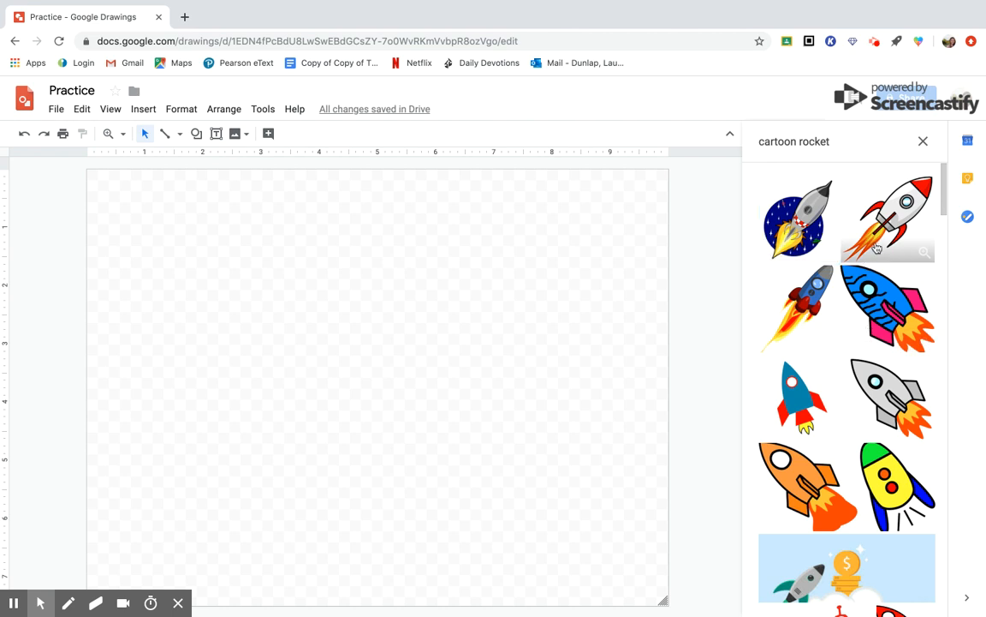
click(888, 216)
click(912, 603)
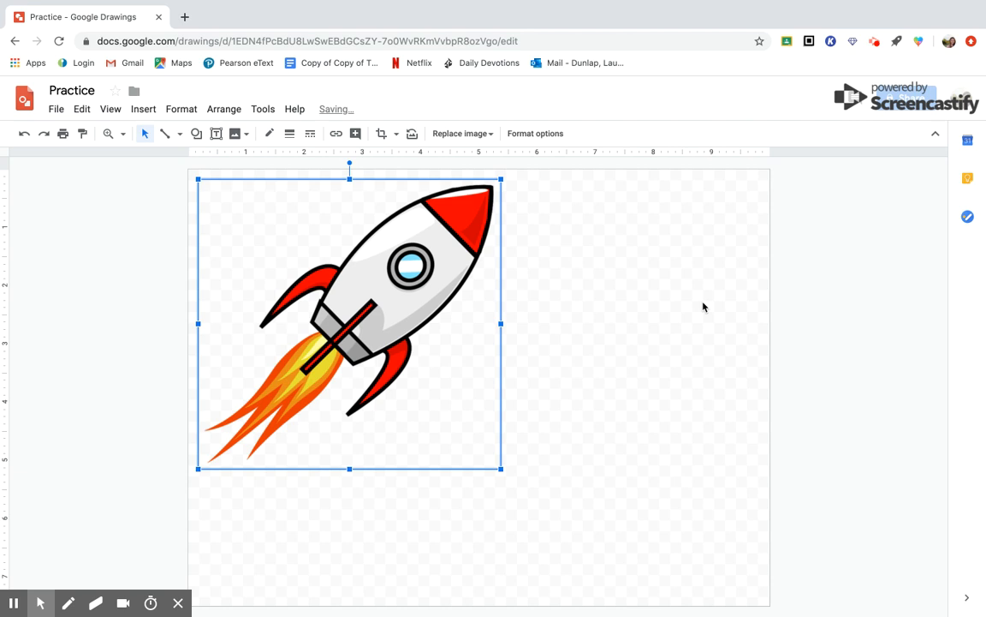
Step: Shrink the rocket image, rotate it until it points almost straight up, and place it in the canvas's upper-left area
drag(501, 179, 416, 324)
drag(340, 344, 390, 347)
drag(359, 243, 327, 325)
drag(306, 283, 298, 253)
drag(498, 296, 458, 297)
click(539, 325)
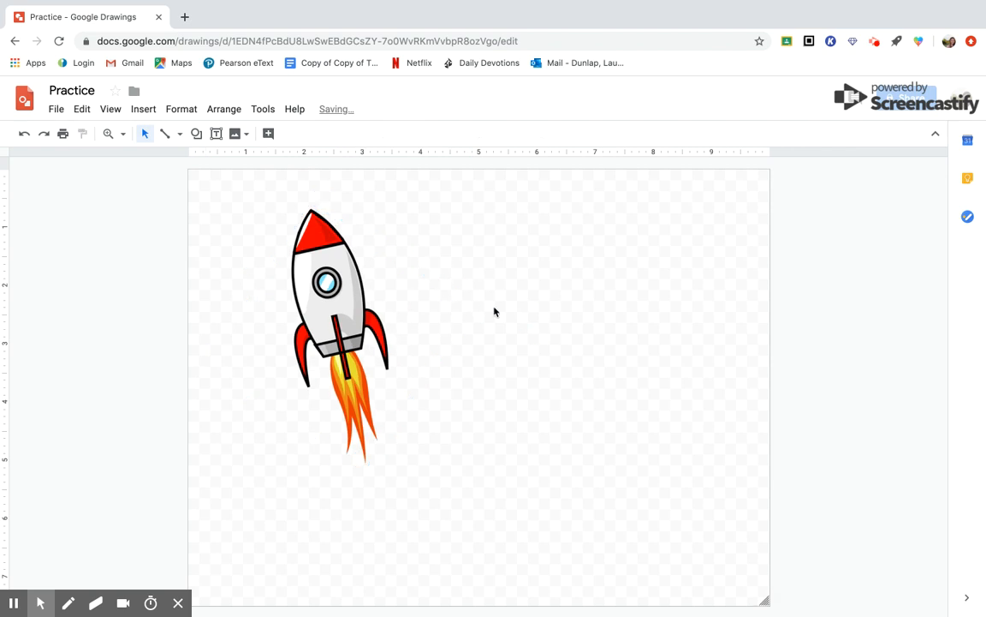
Step: Add a text box reading "Hey" beside the rocket's nose
click(143, 109)
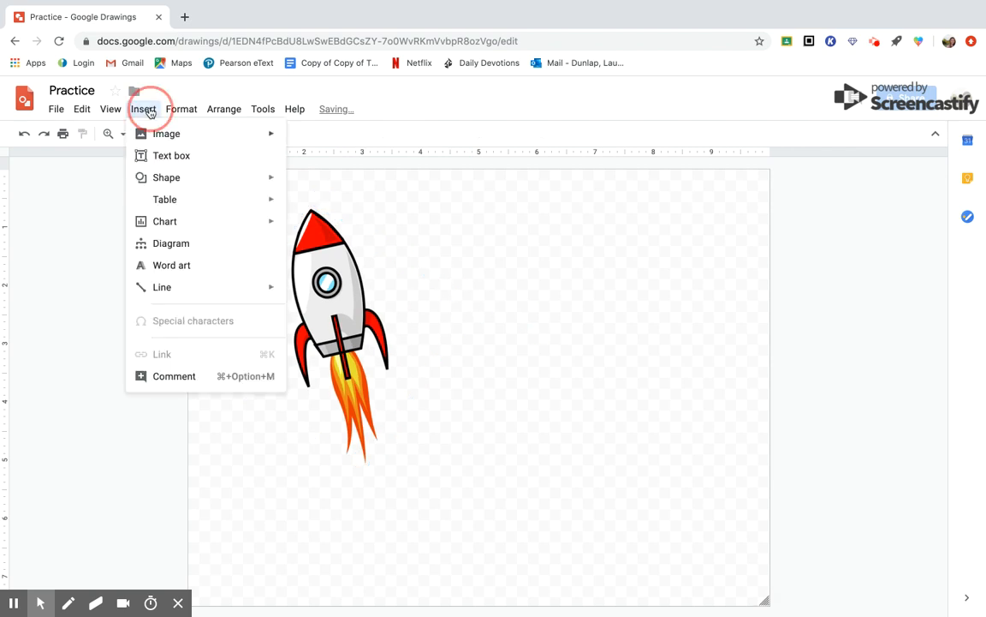
click(172, 163)
drag(414, 213, 549, 245)
text(Hey)
click(506, 309)
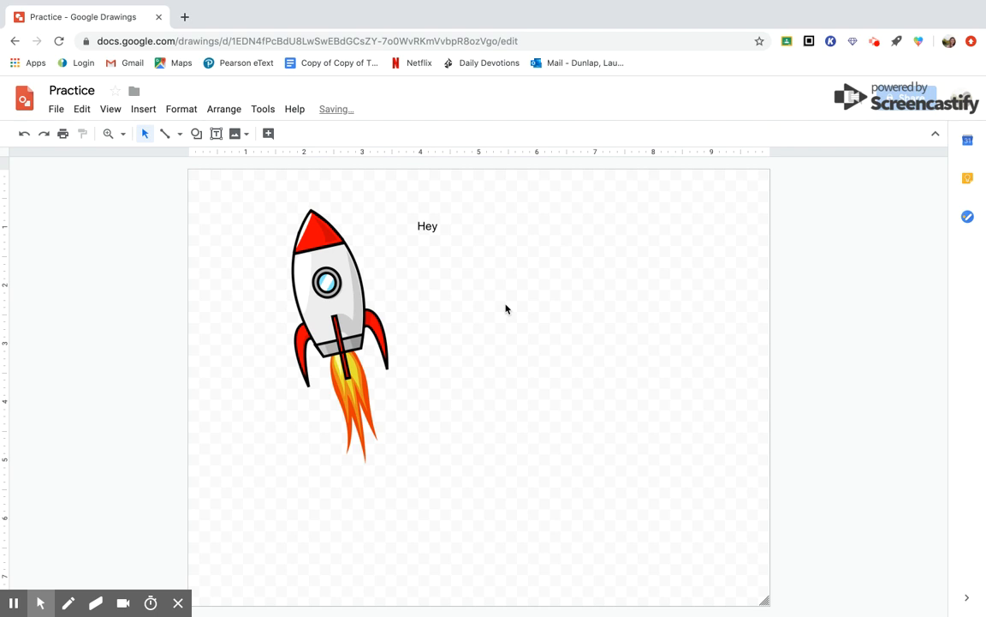
Step: Draw a three-quarter pie shape about 1 inch wide to the right of the "Hey" text
click(140, 109)
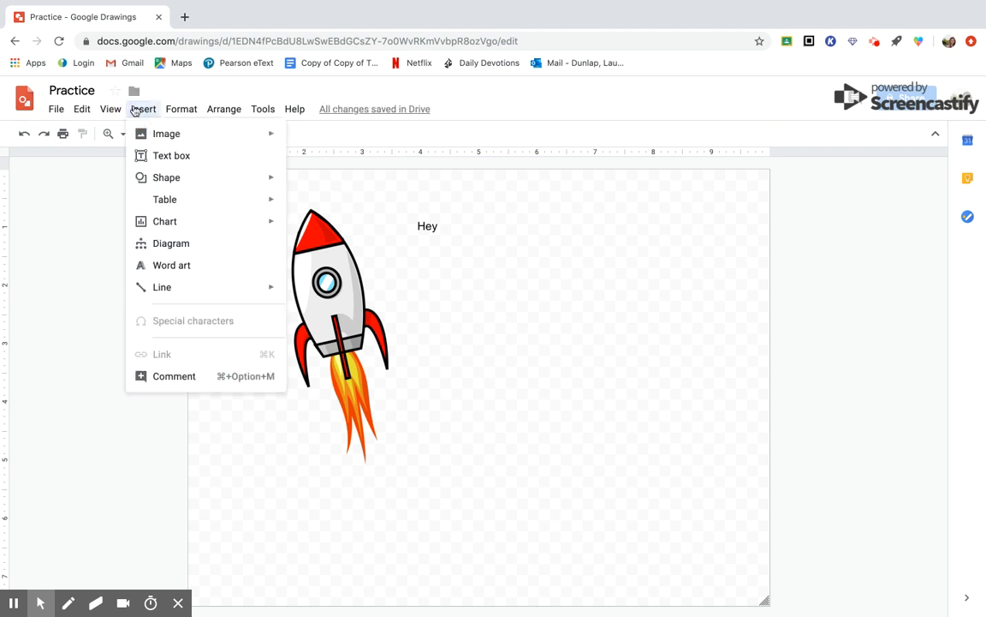
mouse_move(180, 185)
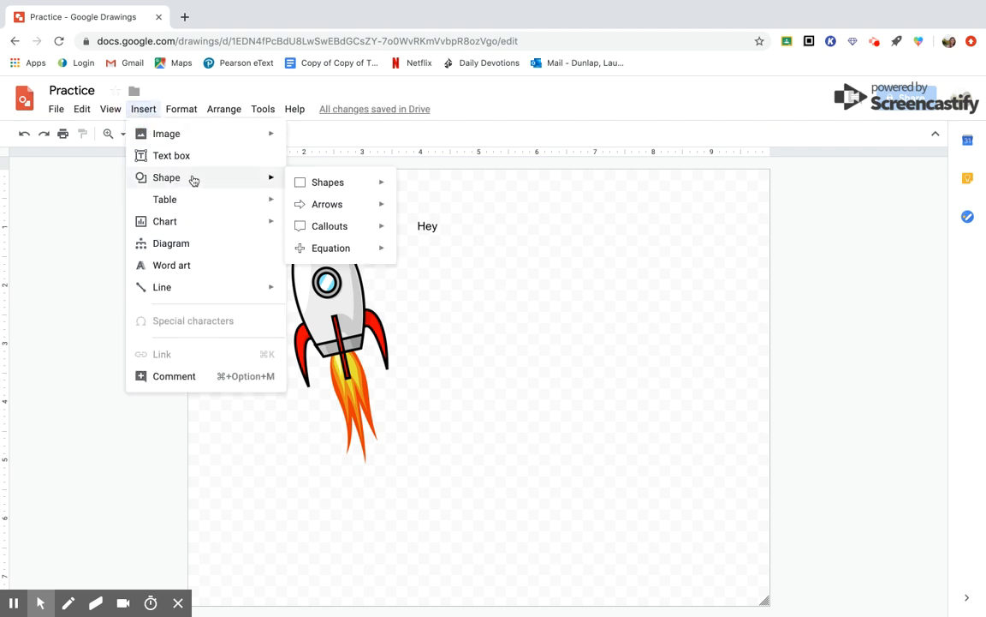
mouse_move(301, 184)
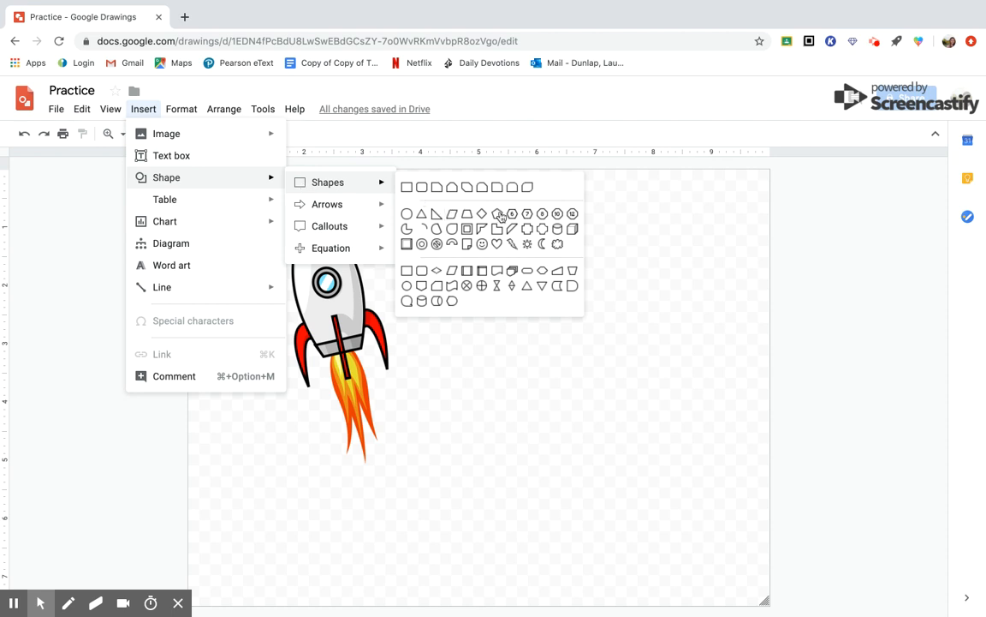
click(405, 228)
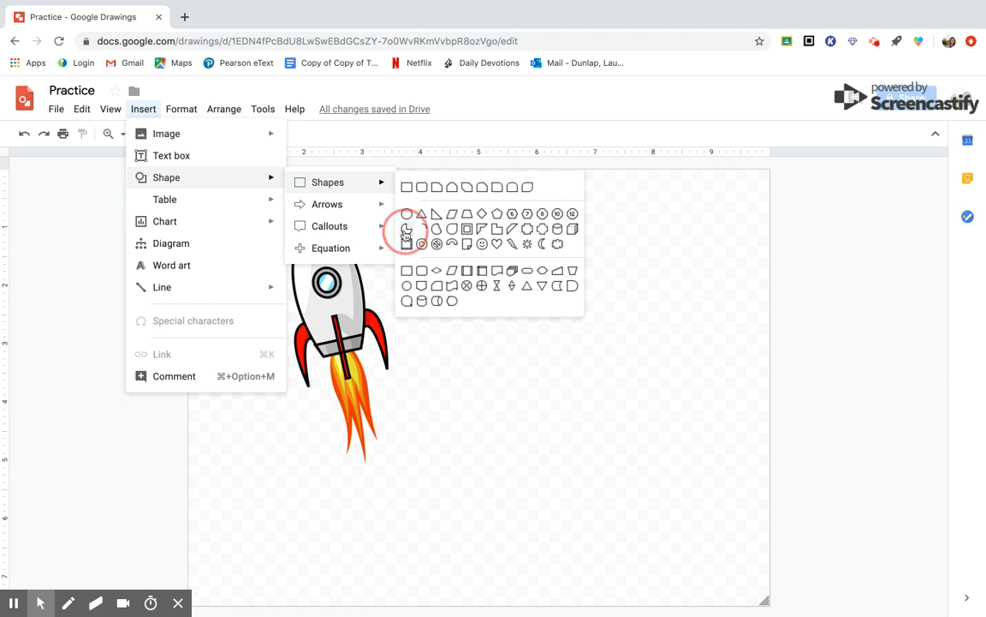
mouse_move(549, 203)
mouse_down()
mouse_move(550, 266)
mouse_move(685, 321)
mouse_move(709, 320)
mouse_move(649, 366)
mouse_move(629, 267)
mouse_move(609, 263)
mouse_up()
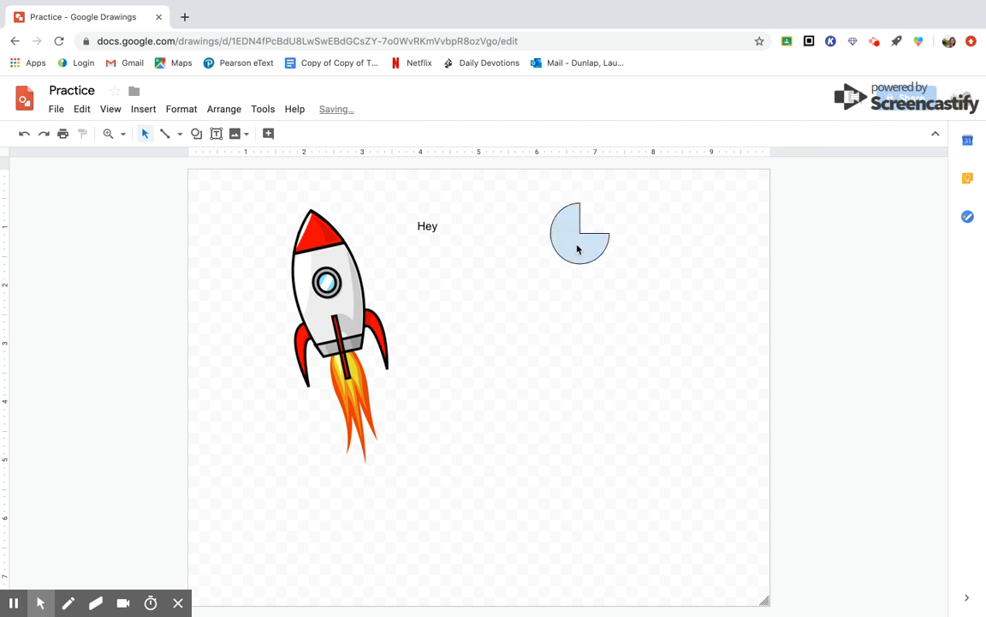
Step: Browse the arrow, callout and equation shapes, and draw a right-pointing block arrow about 1.8 inches long below the pie shape
click(141, 109)
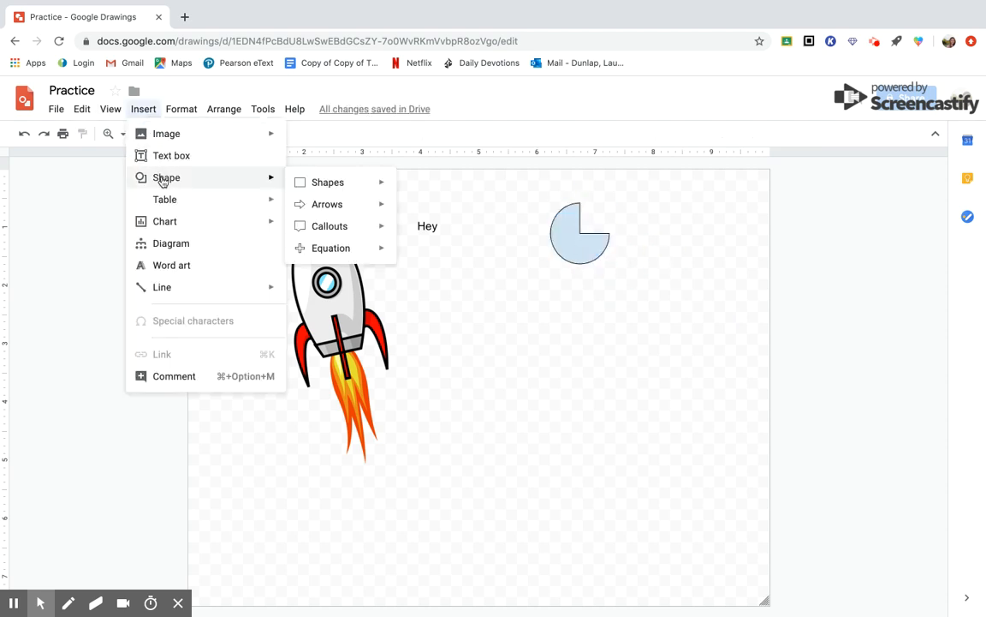
mouse_move(306, 207)
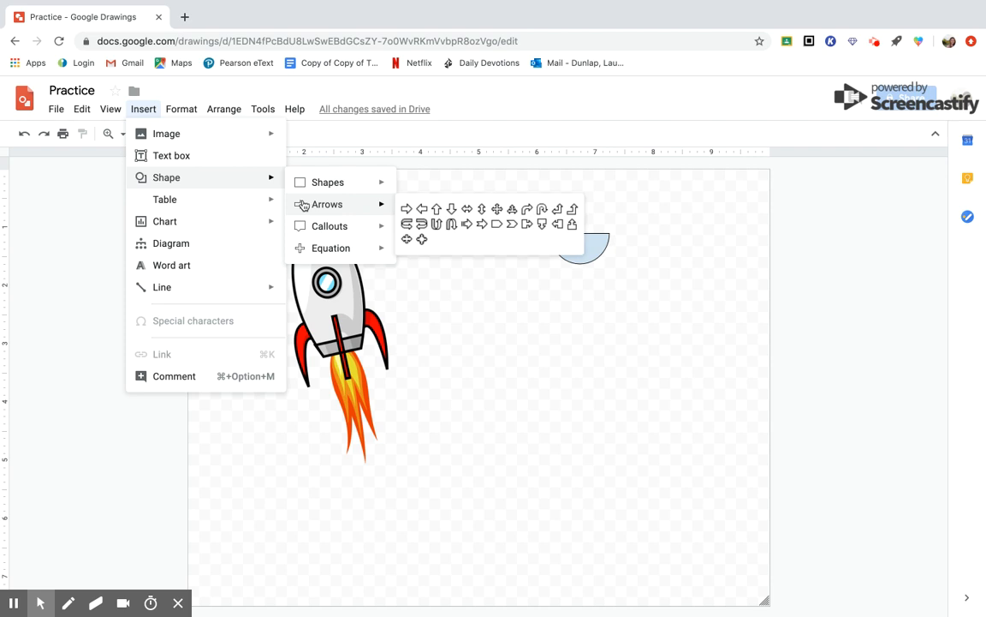
mouse_move(322, 226)
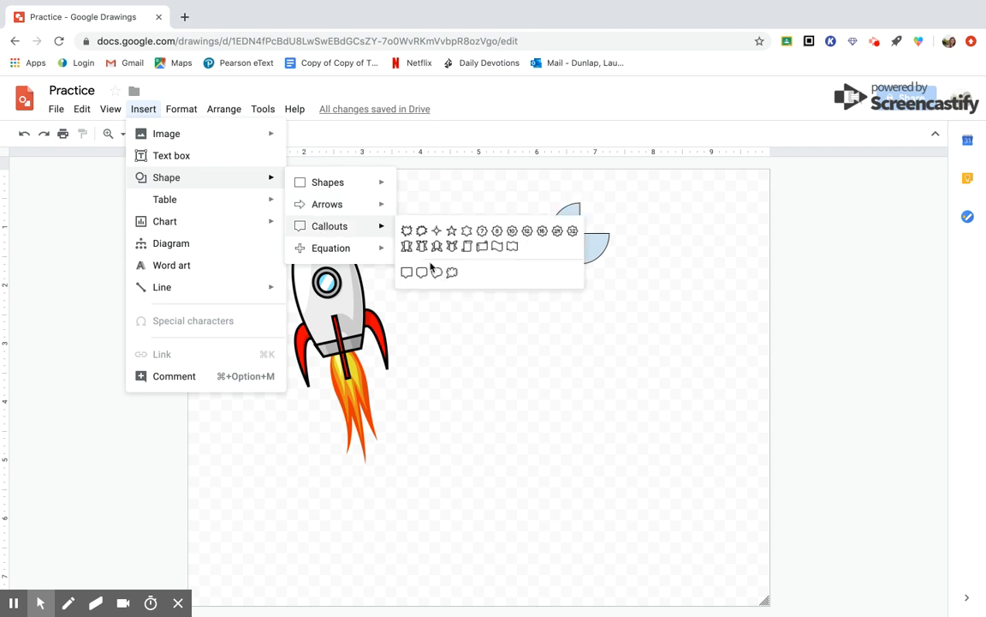
mouse_move(379, 251)
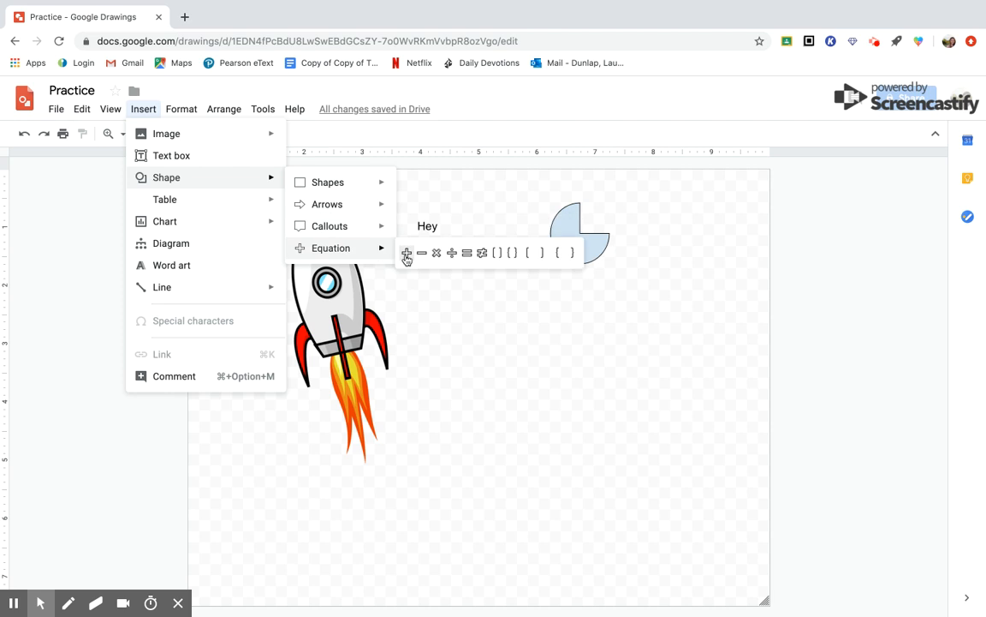
mouse_move(375, 205)
click(411, 209)
drag(482, 280, 589, 353)
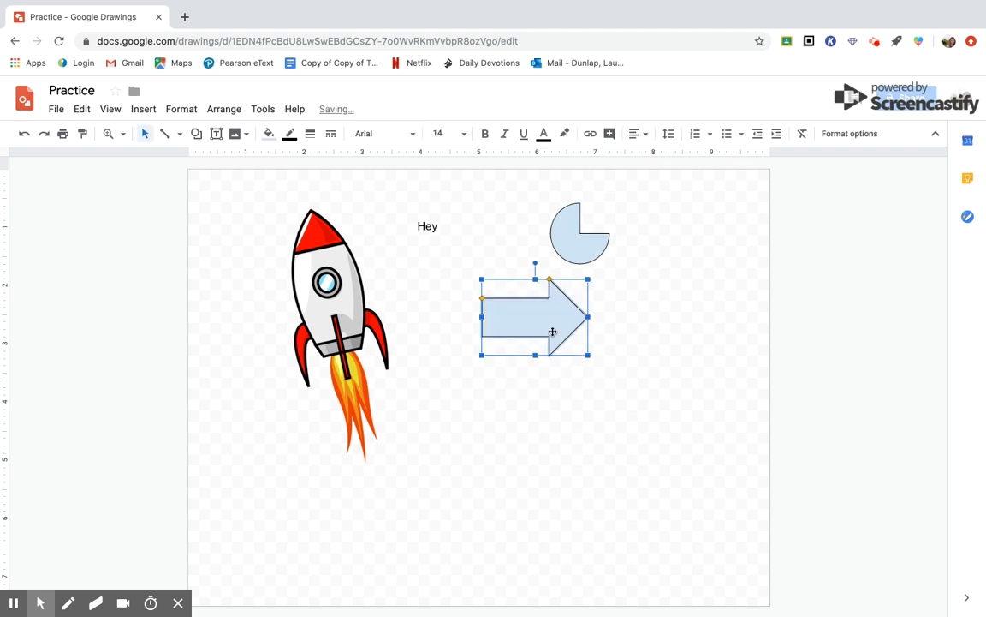
Step: Try a black fill on the block arrow, and settle on a light yellow fill
right_click(553, 335)
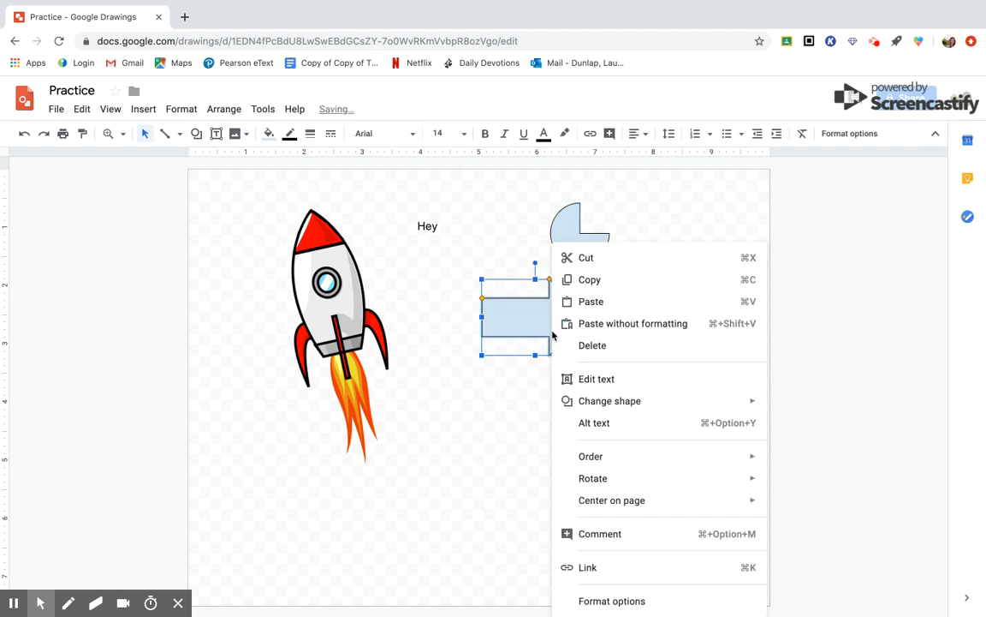
click(270, 134)
click(297, 186)
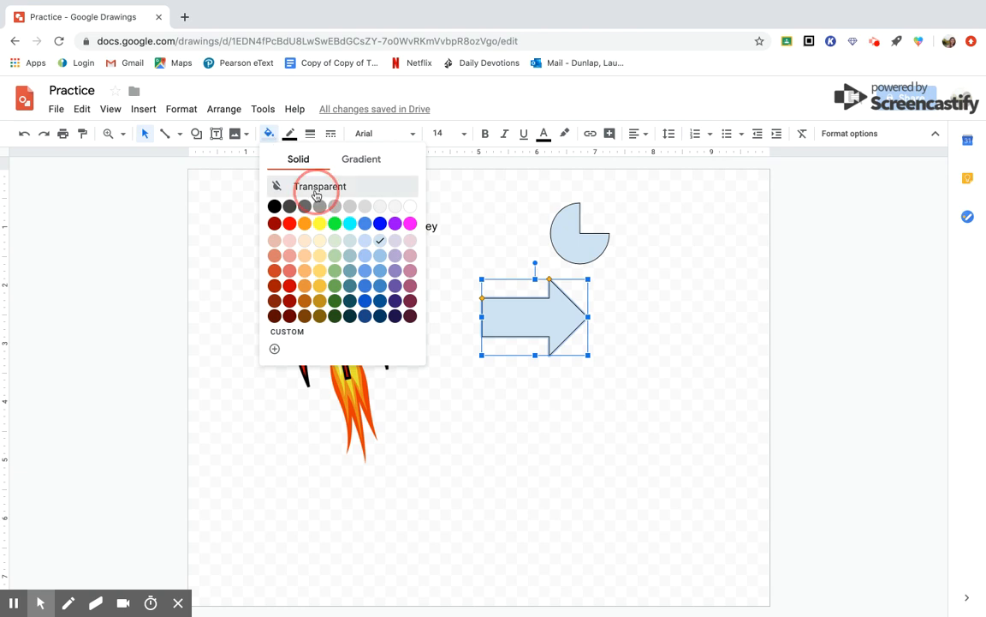
click(269, 133)
click(275, 205)
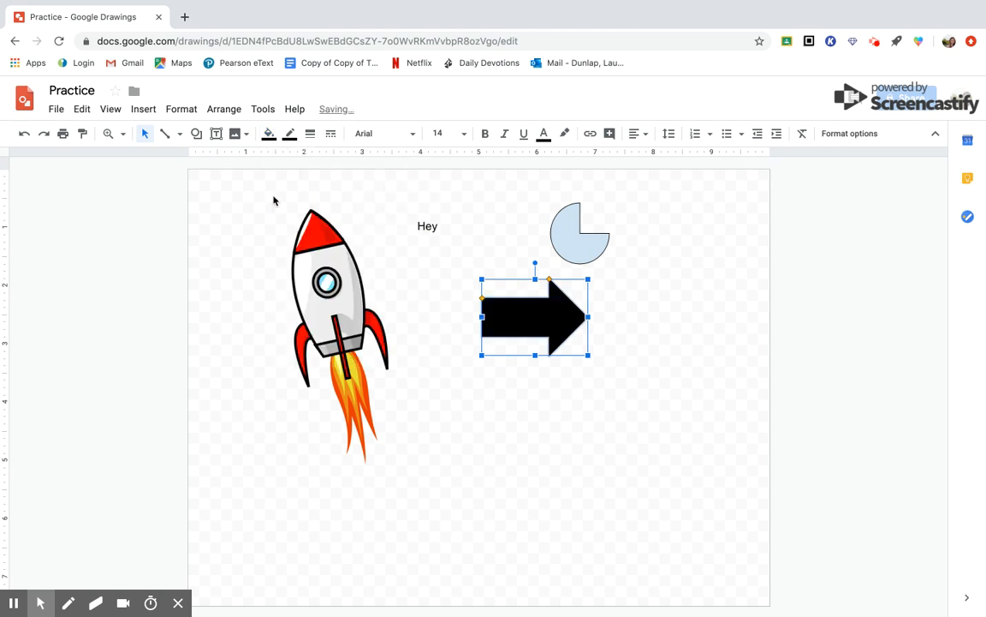
click(269, 134)
click(314, 245)
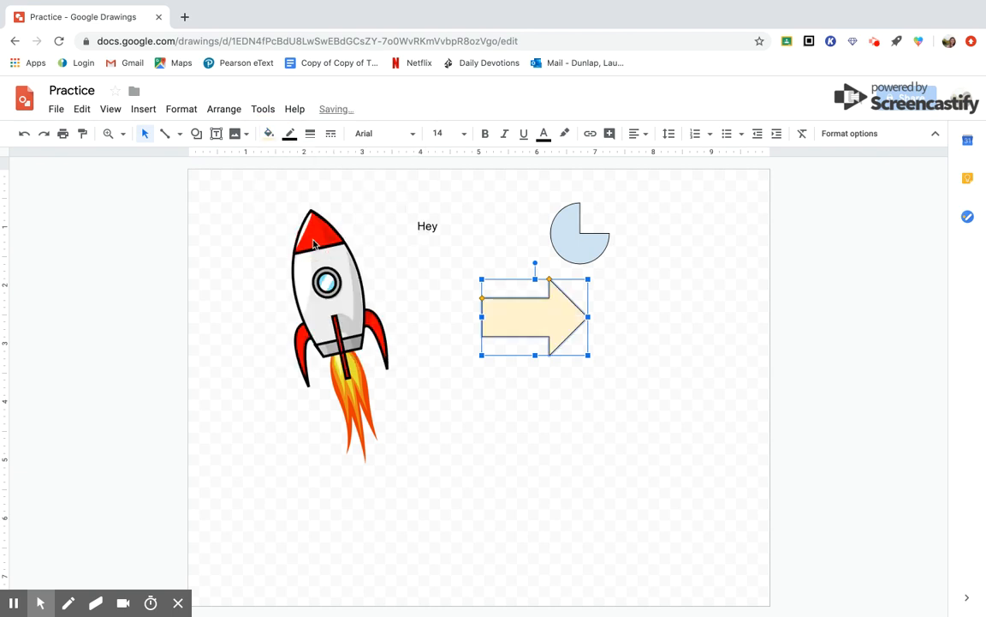
click(458, 280)
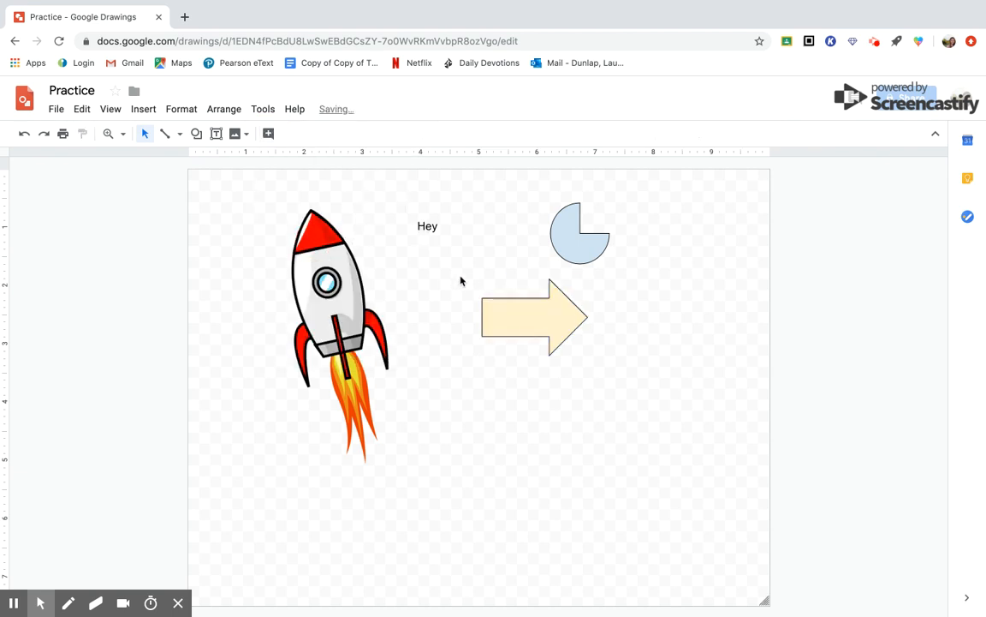
Step: Add the text "Hey" inside the block arrow
click(538, 304)
text(Hey)
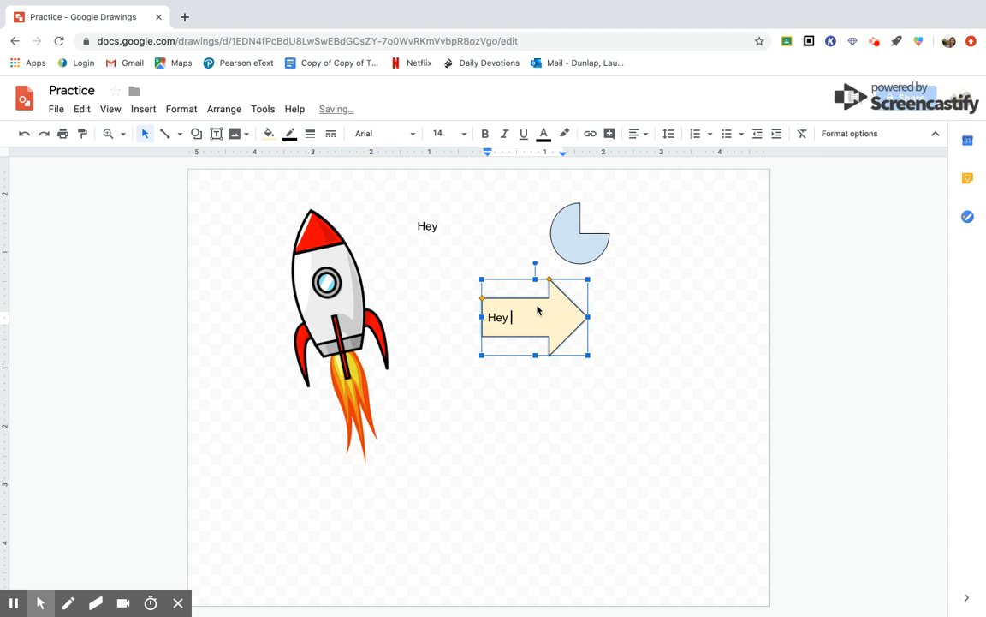
click(457, 370)
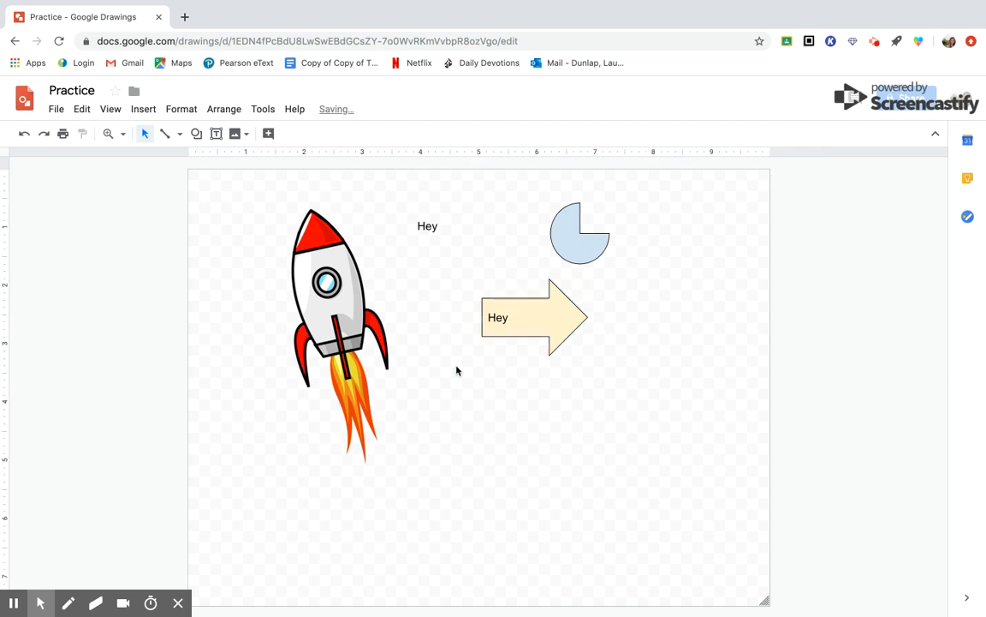
Step: Cut the block arrow and the pie shape from the drawing
right_click(535, 329)
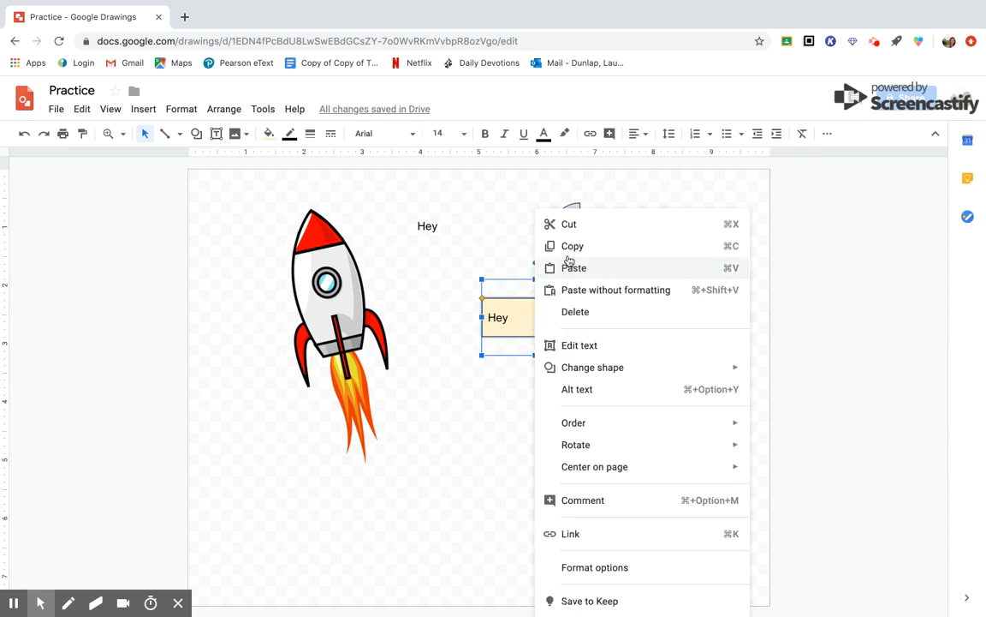
click(568, 224)
right_click(575, 230)
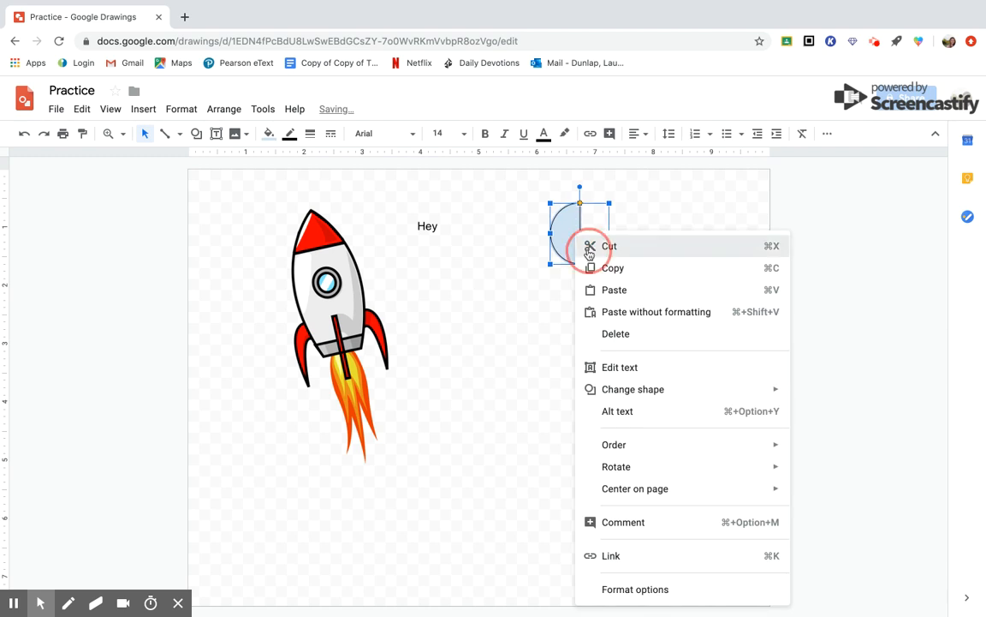
click(589, 246)
Step: Insert a table with two columns and two rows, and cut it from the drawing
click(145, 110)
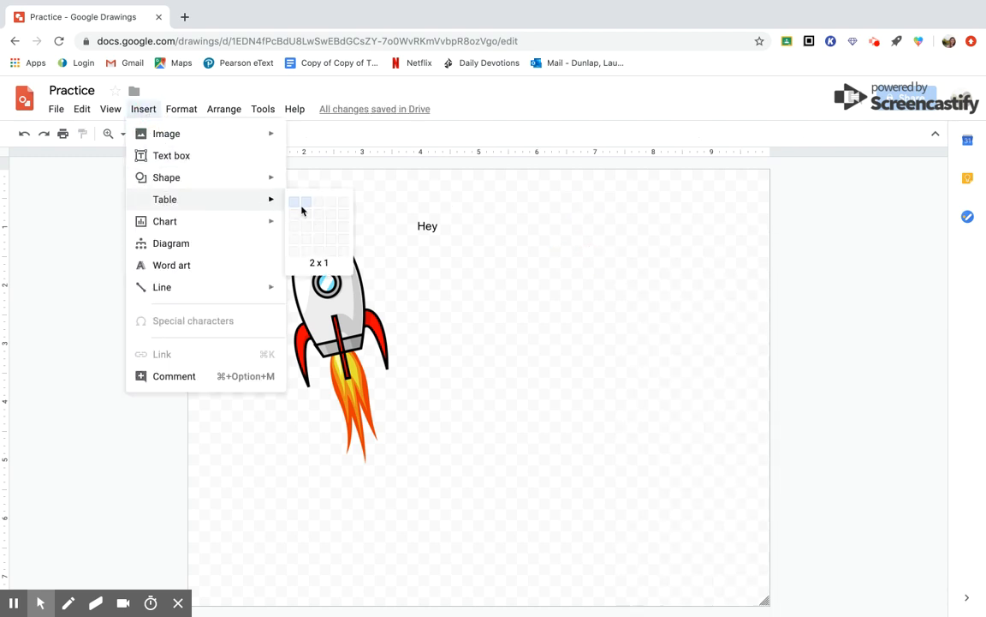
click(308, 221)
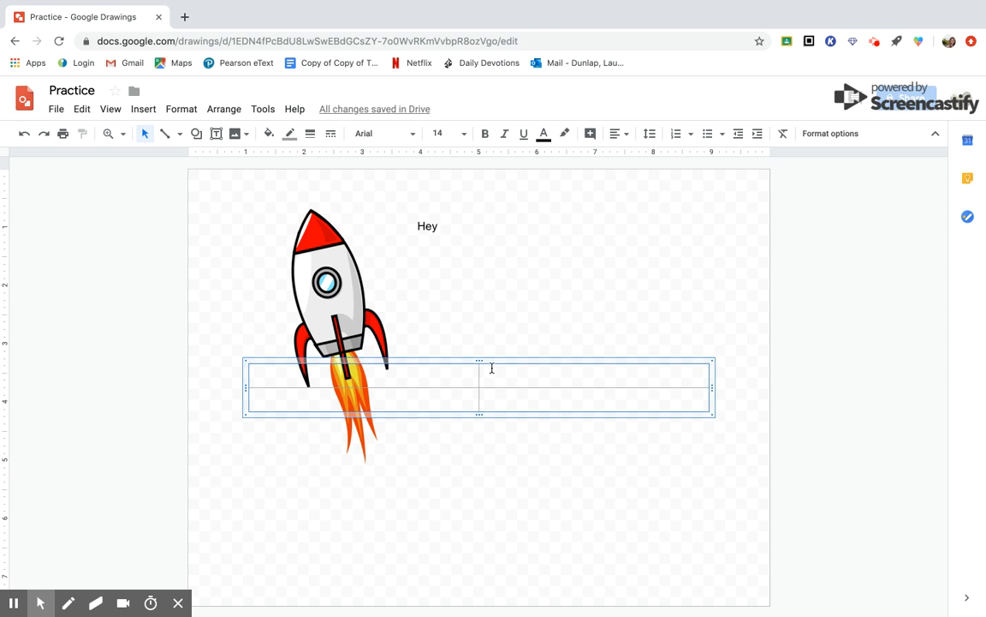
right_click(489, 358)
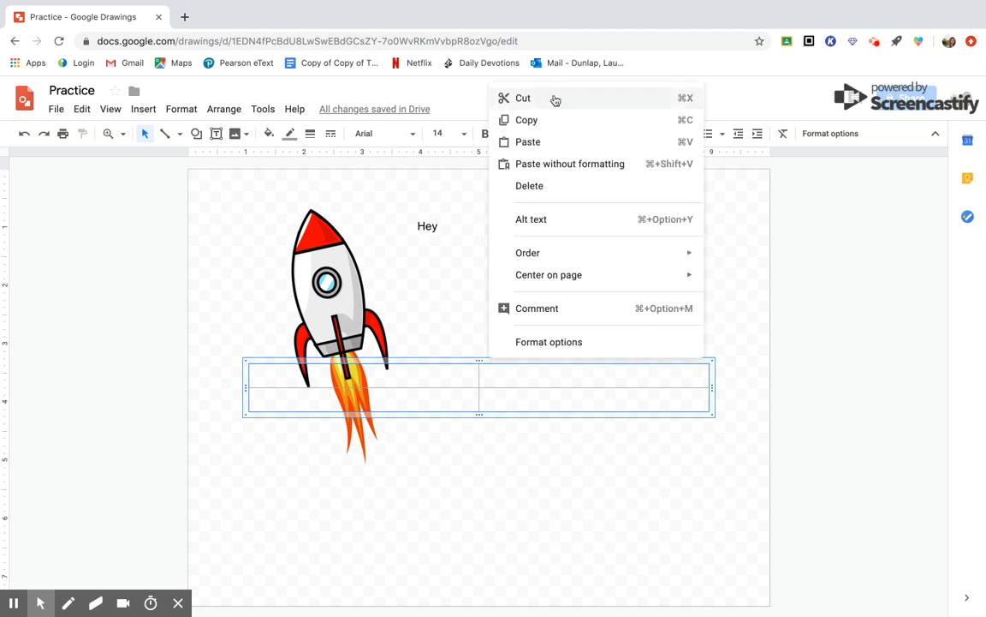
click(554, 96)
Step: Insert word art reading "hello class" into the drawing
click(142, 109)
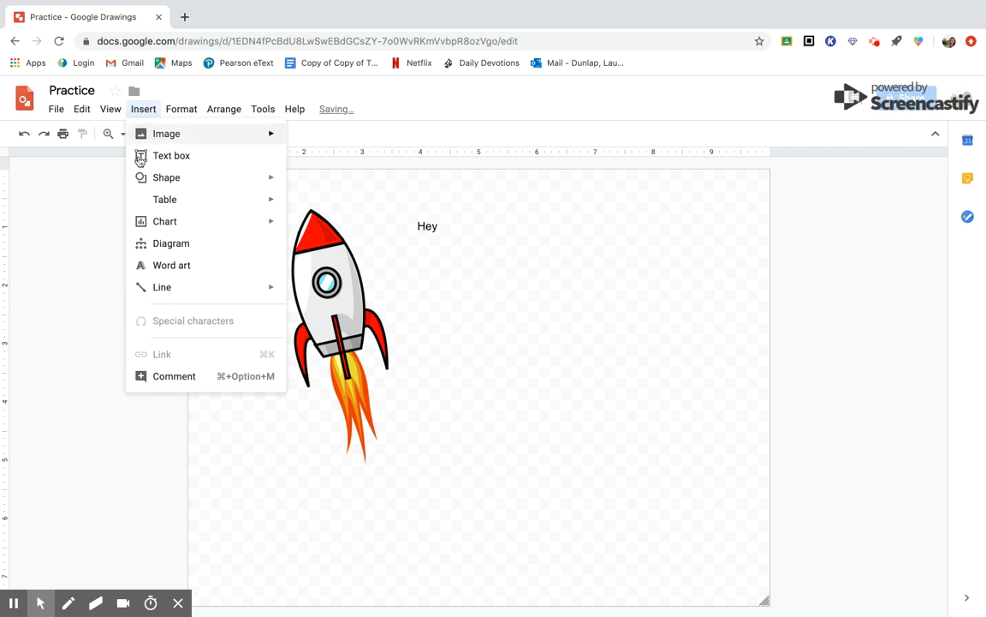
mouse_move(159, 225)
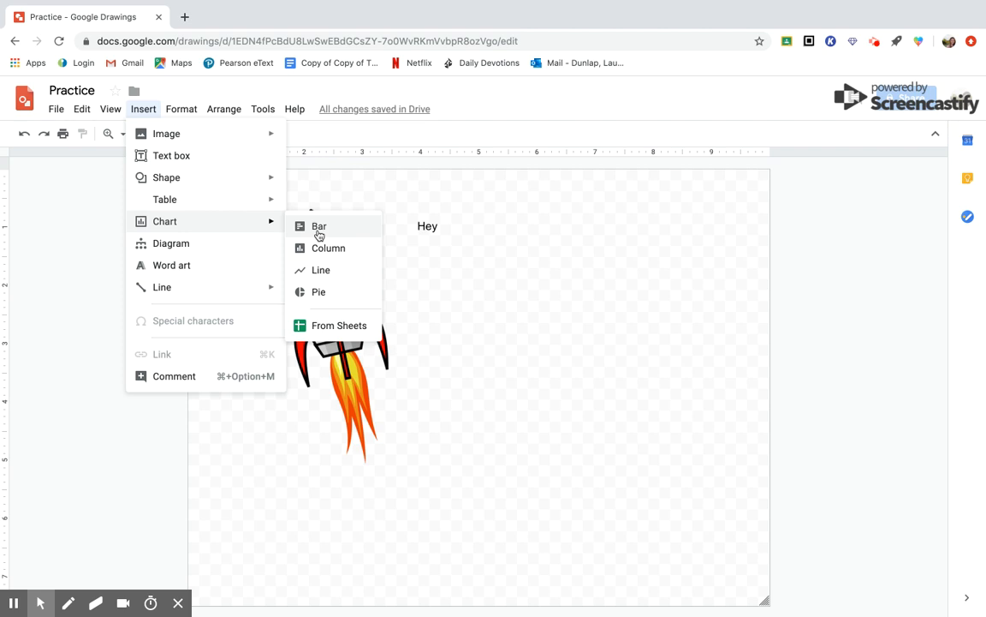
click(255, 266)
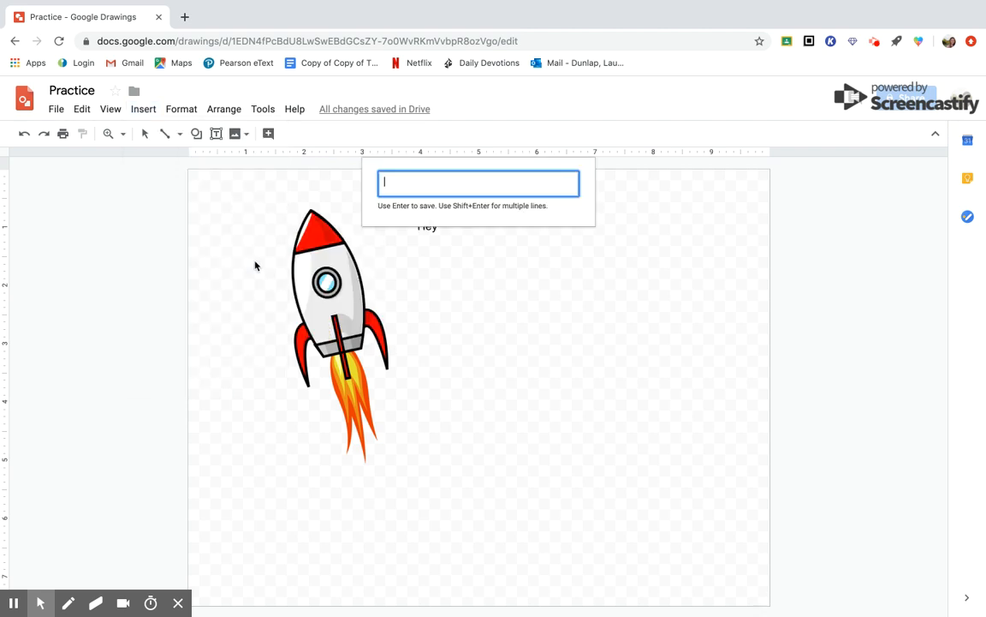
text(heloo)
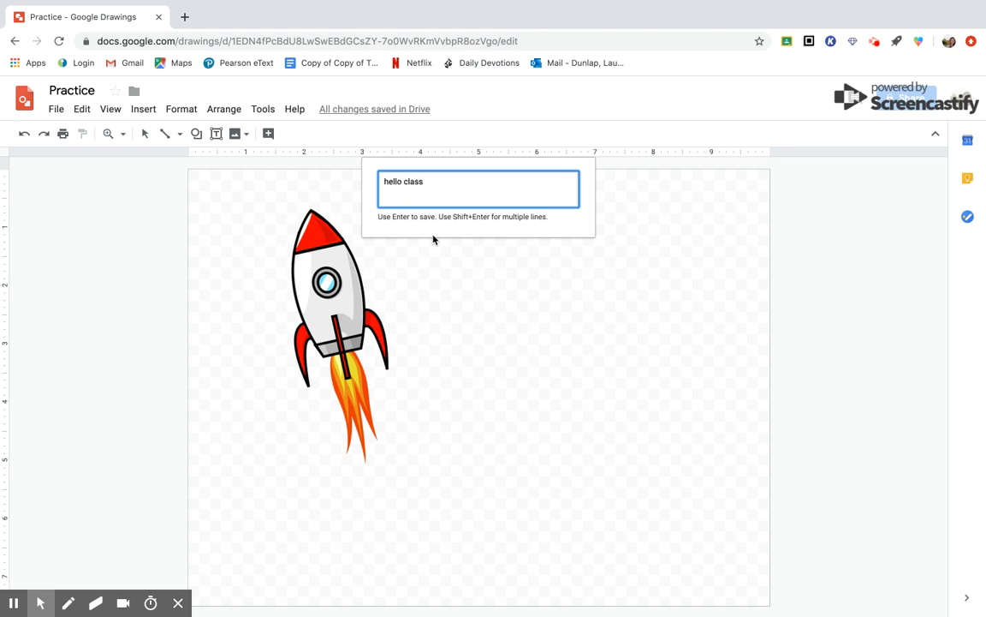
key(Return)
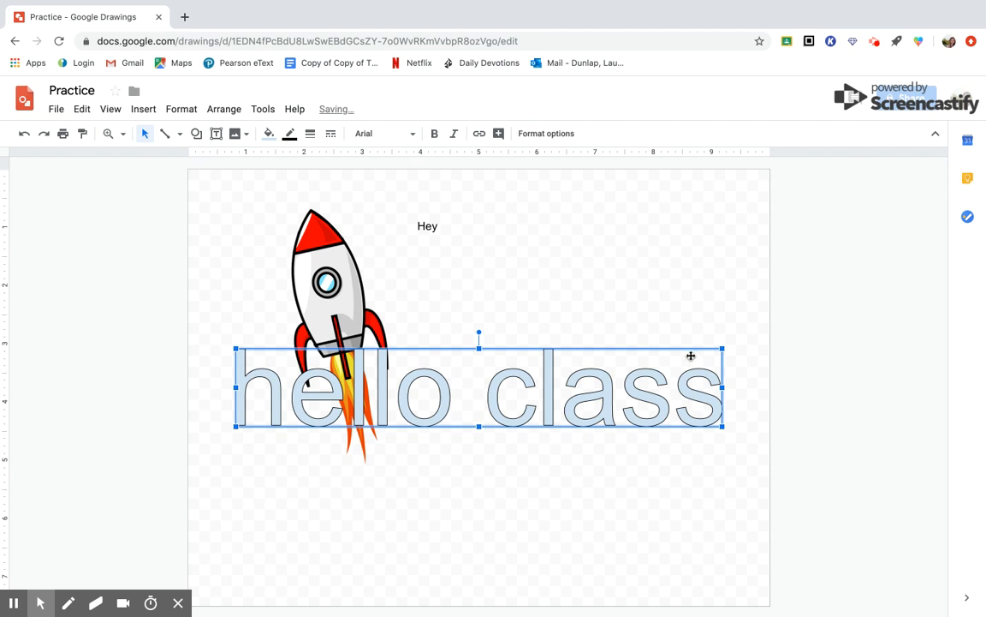
Step: Narrow the "hello class" word art to about 5.7 inches and move it to the canvas's upper-right corner, beside the "Hey" text
click(720, 348)
drag(719, 348, 567, 341)
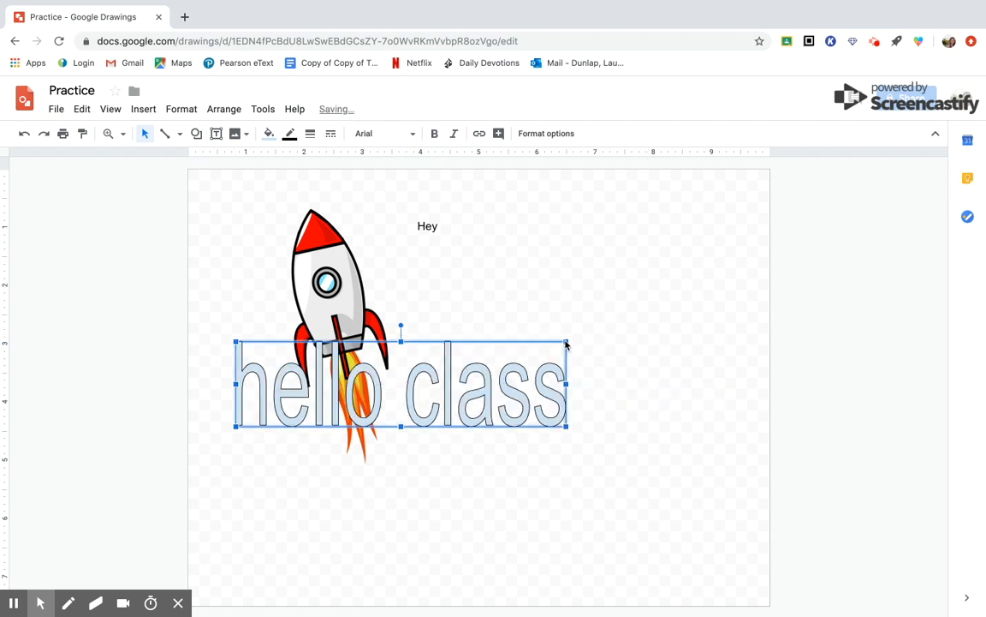
drag(428, 363, 643, 211)
click(579, 353)
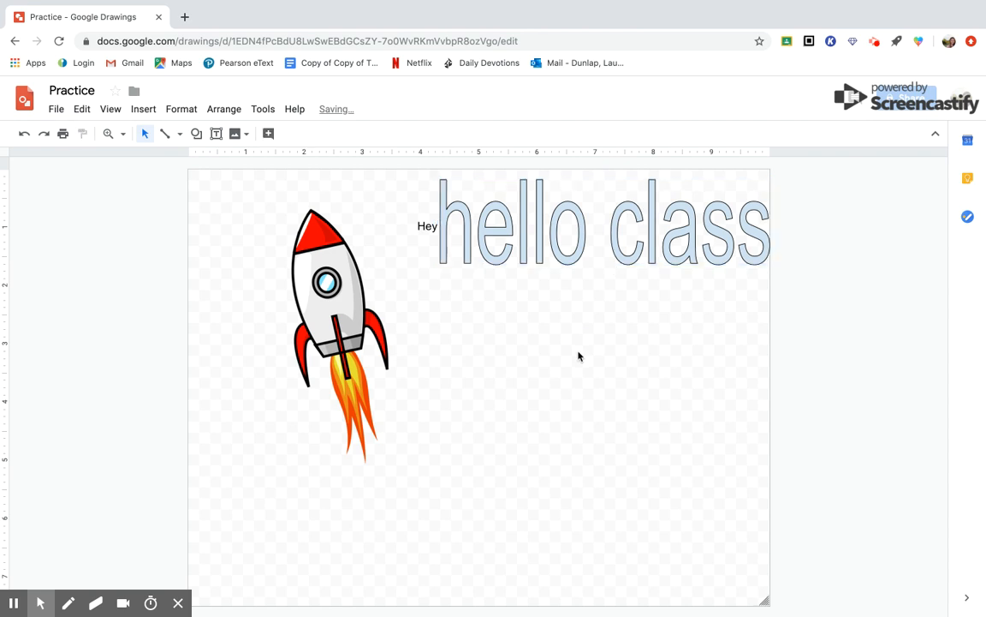
Step: Draw a circle about 2.4 inches wide in the empty area below the word art
click(138, 109)
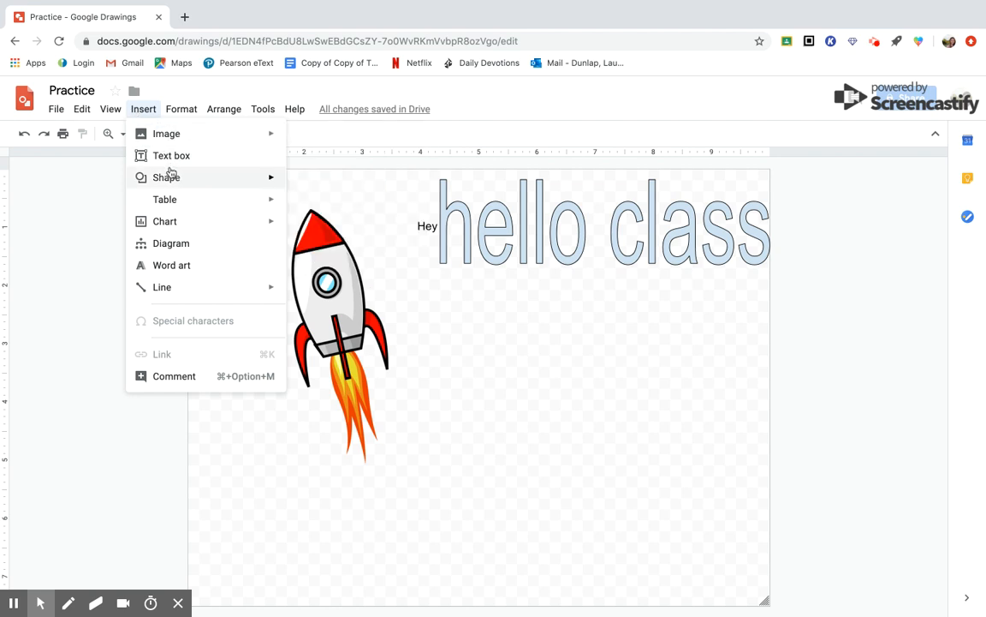
mouse_move(200, 168)
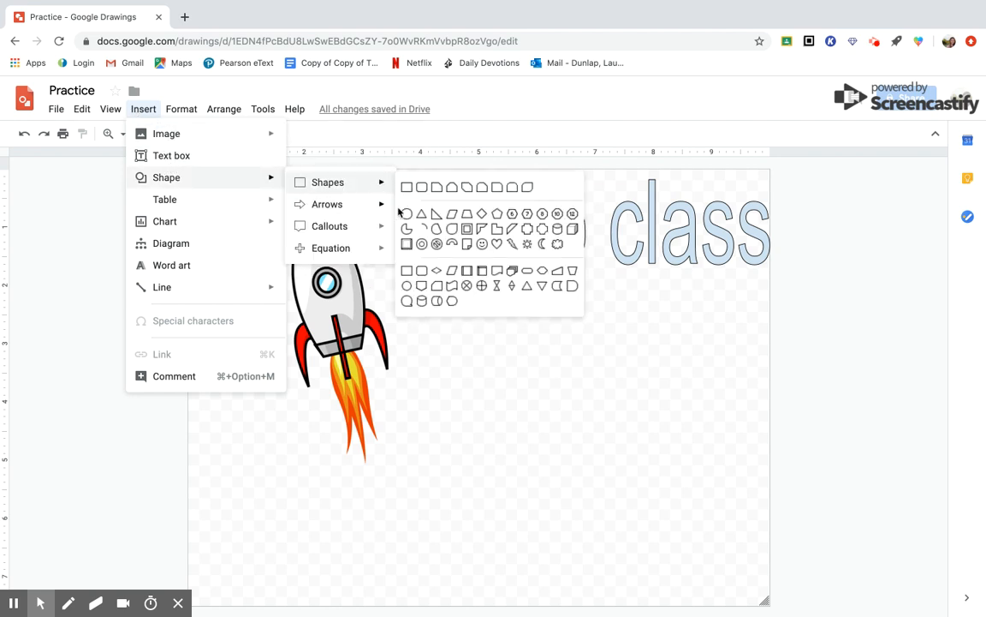
click(405, 214)
drag(461, 374, 600, 523)
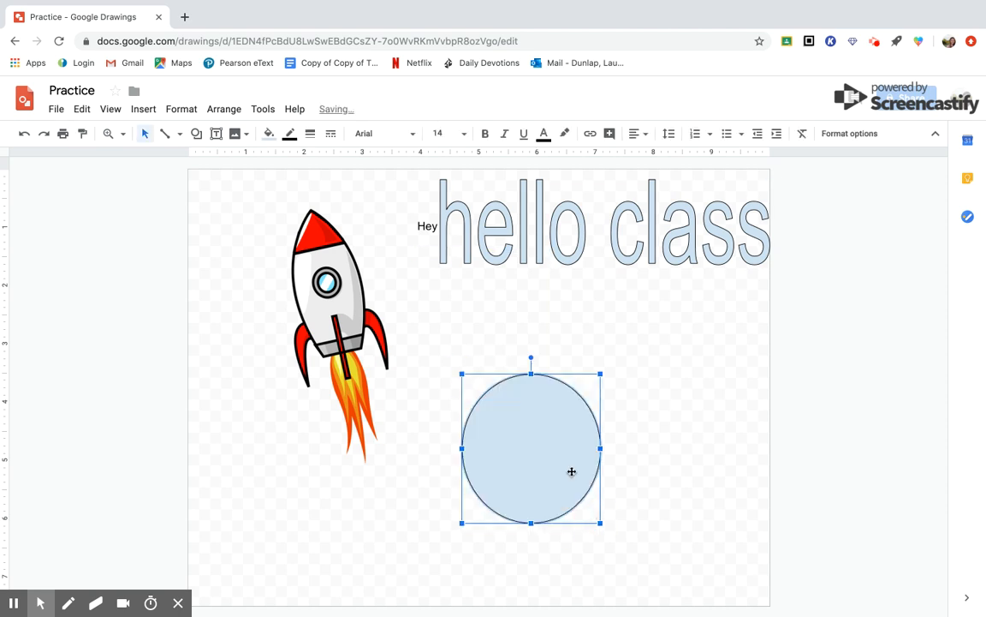
Step: Duplicate the circle by copy and paste, and place the copy level with the original so that they partly overlap
right_click(572, 471)
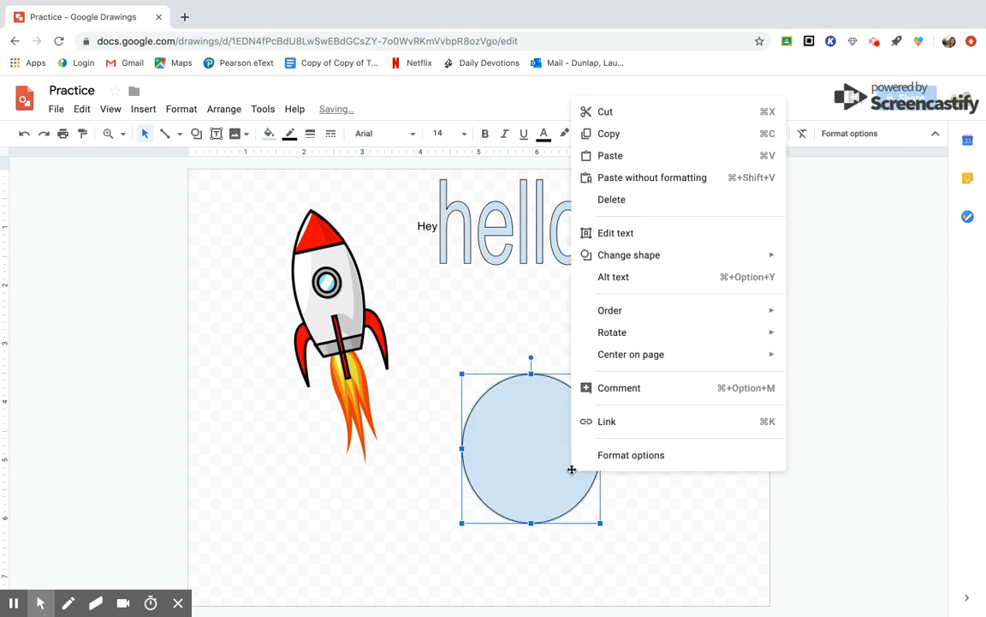
click(598, 132)
click(686, 401)
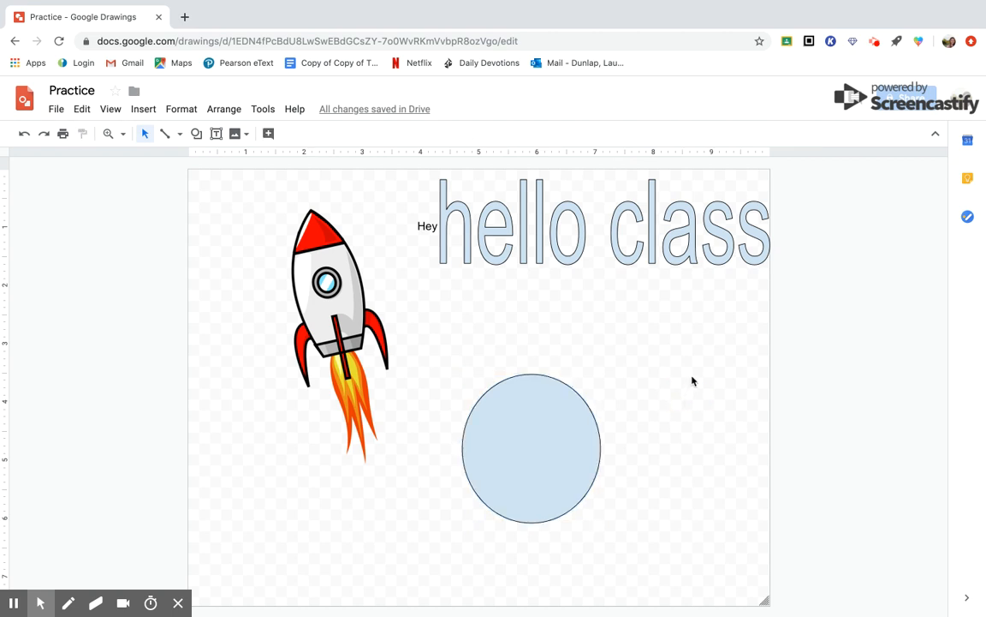
right_click(681, 409)
click(720, 250)
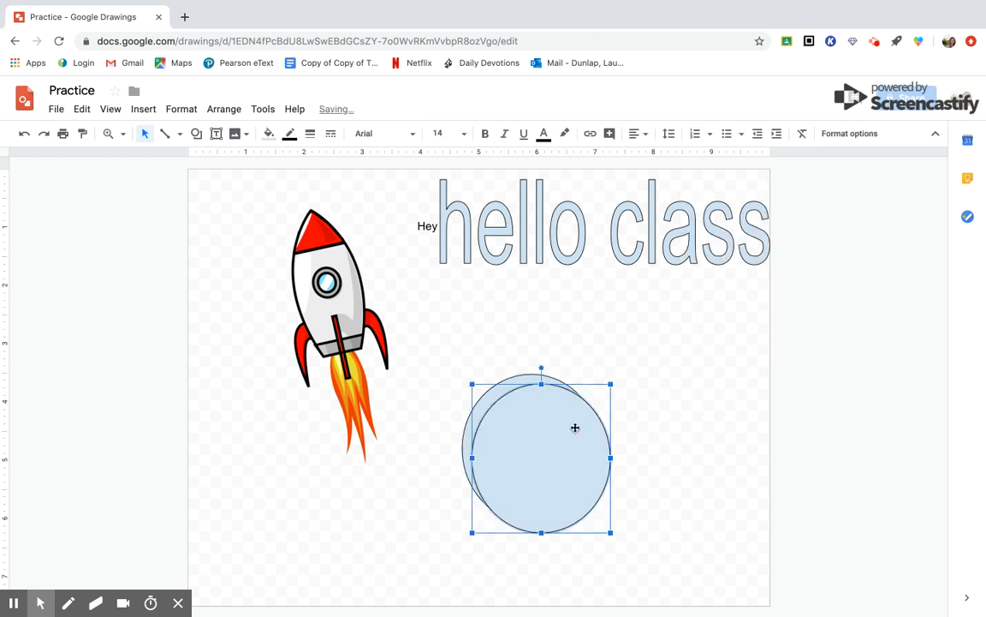
drag(561, 445, 640, 446)
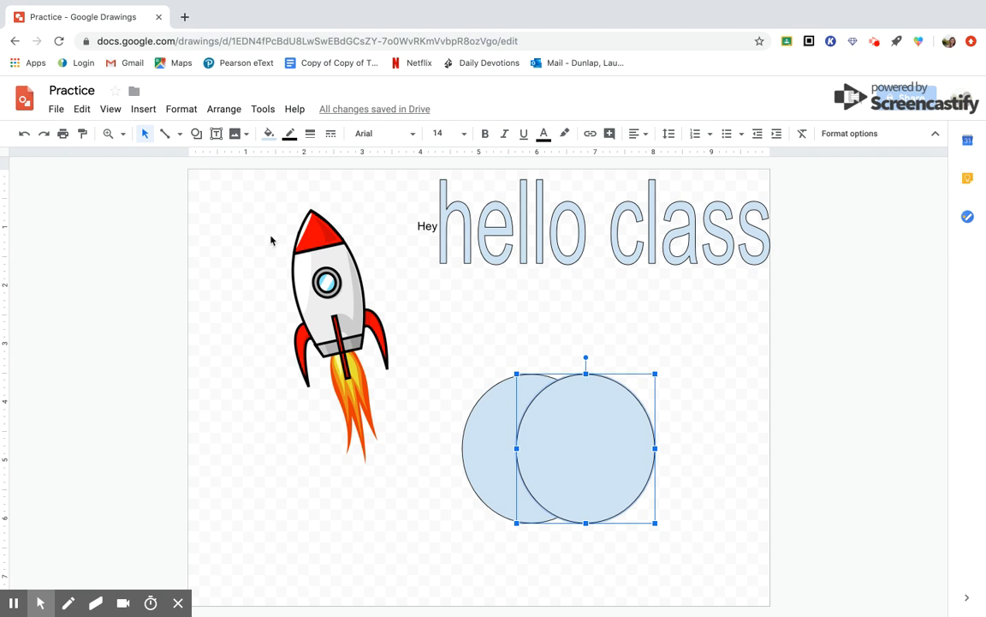
Step: Make the fill of both overlapping circles transparent to form a Venn diagram
click(268, 133)
click(293, 187)
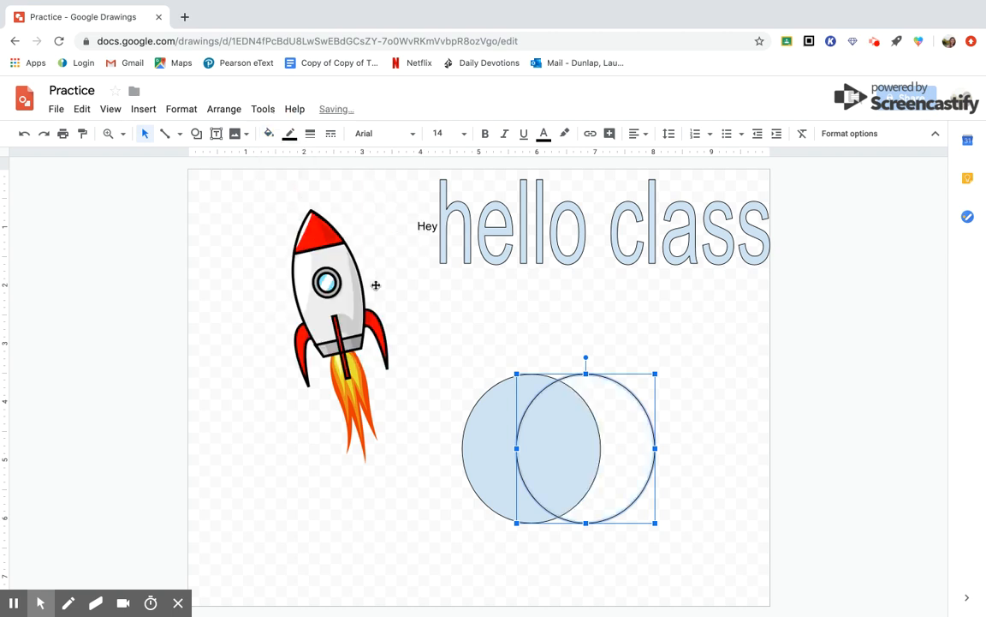
click(470, 451)
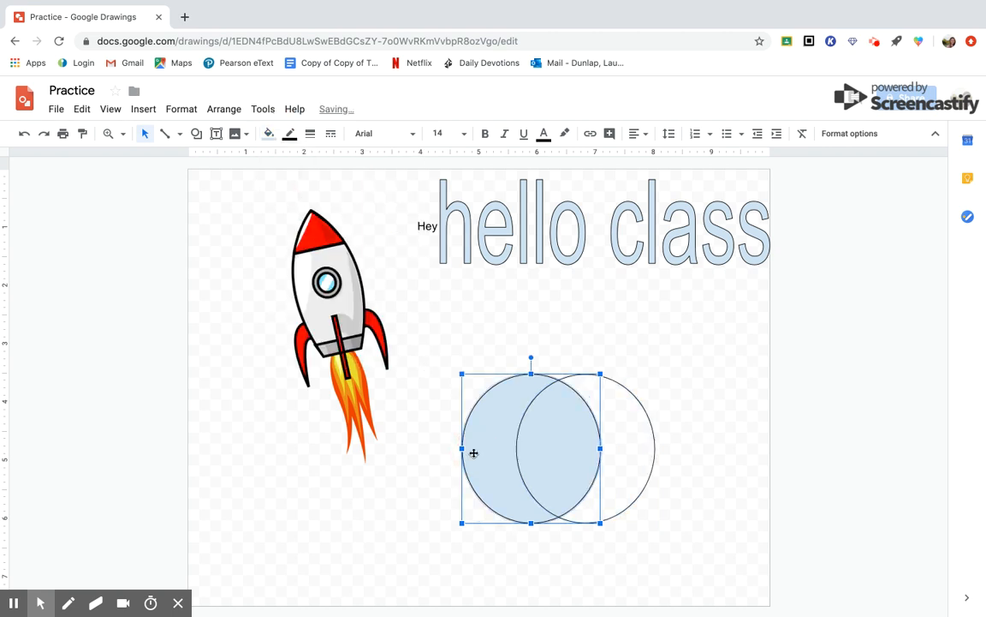
click(269, 133)
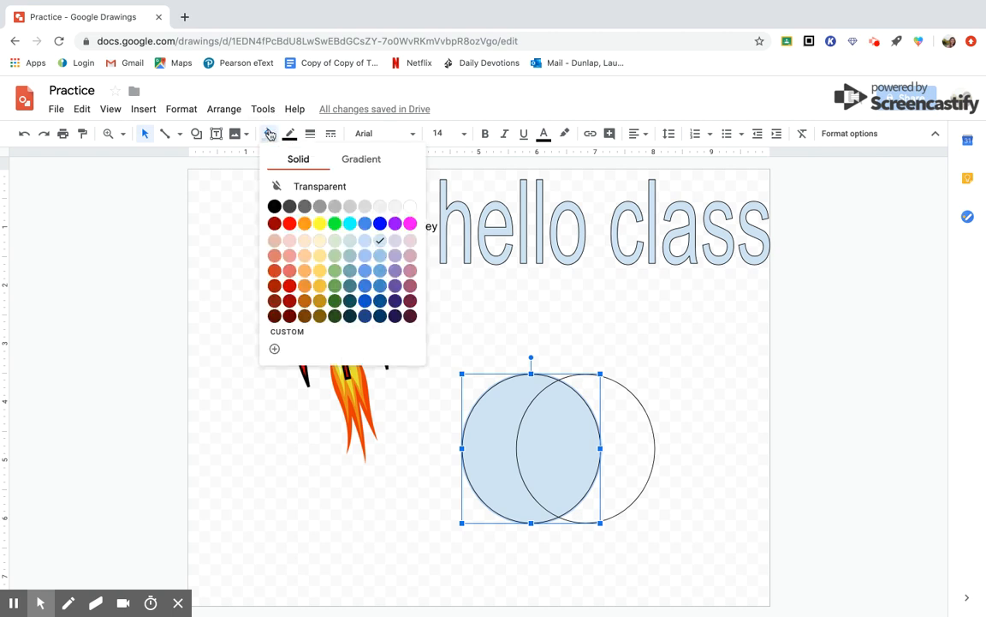
click(292, 186)
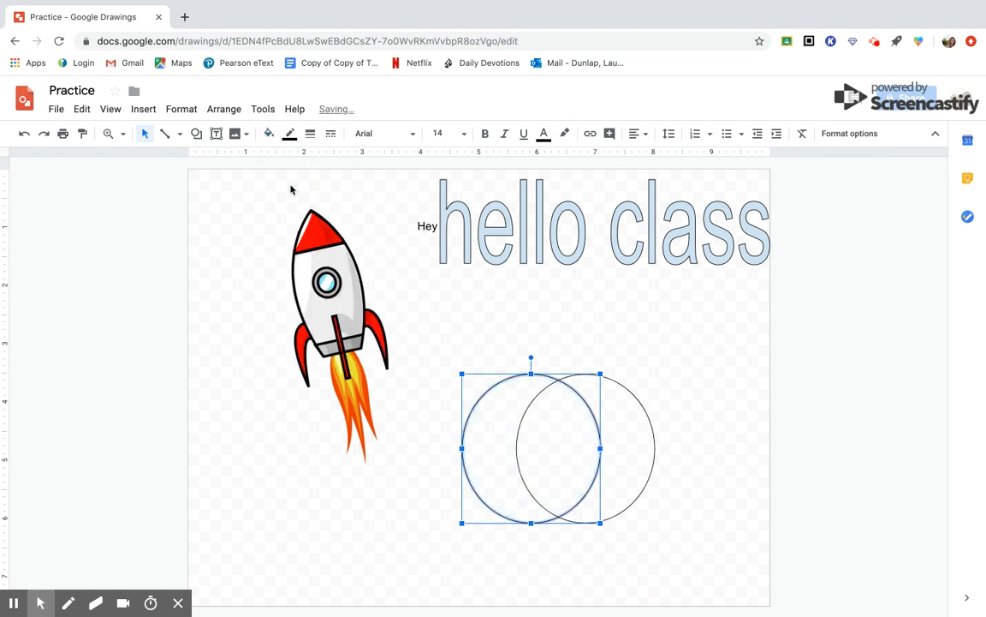
click(703, 327)
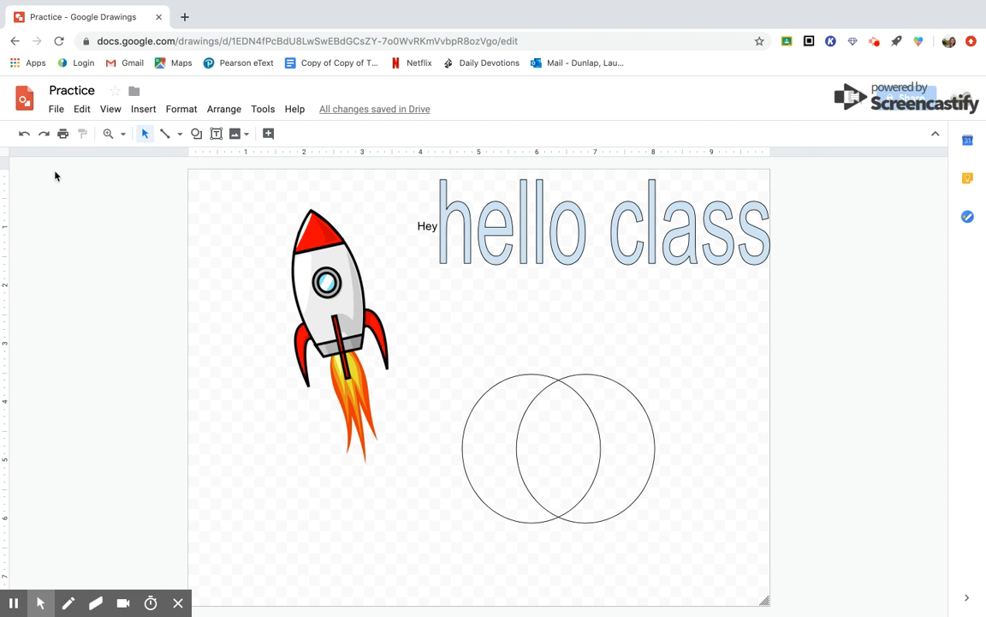
Step: Check the available download formats for the drawing, and briefly select all the objects on the canvas
click(51, 109)
mouse_move(100, 246)
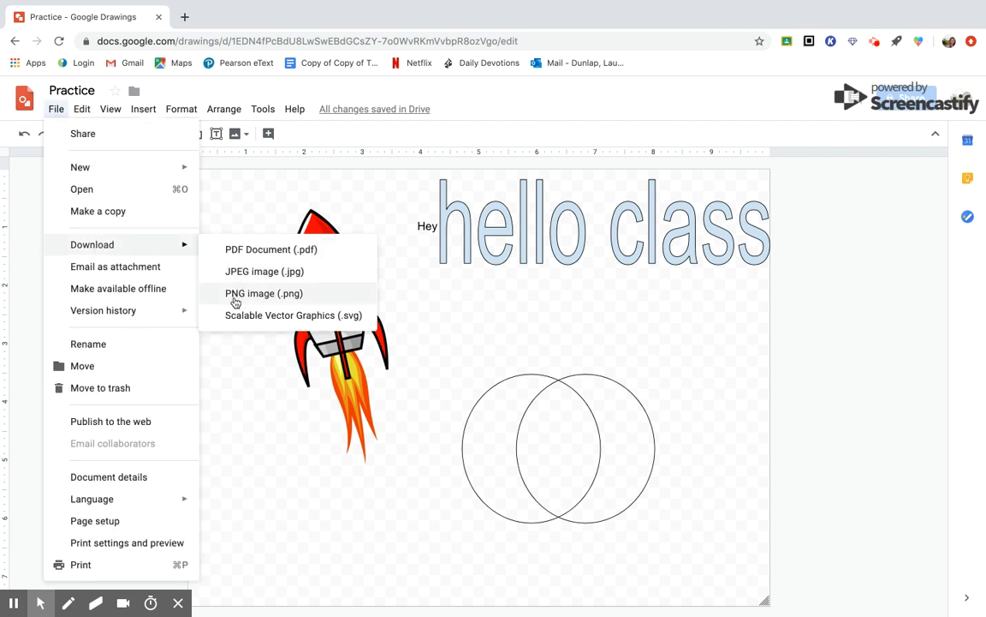
click(238, 370)
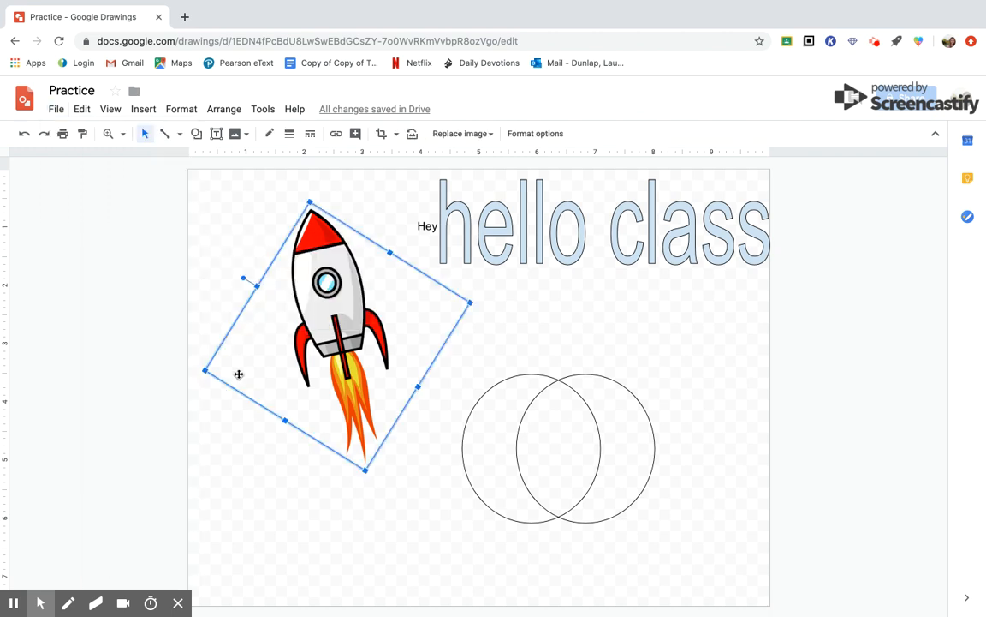
drag(260, 182, 753, 566)
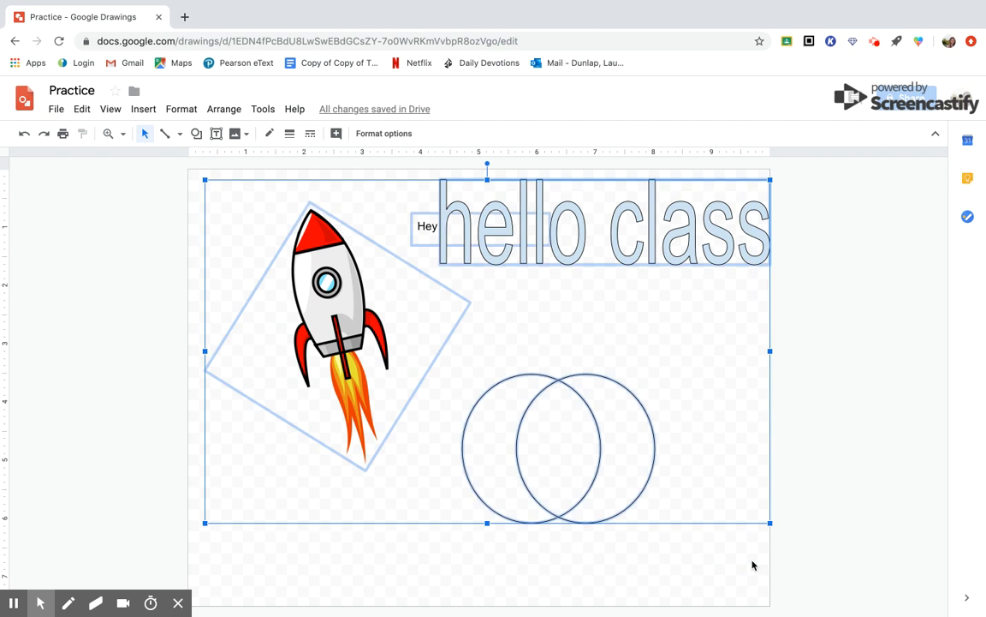
click(732, 584)
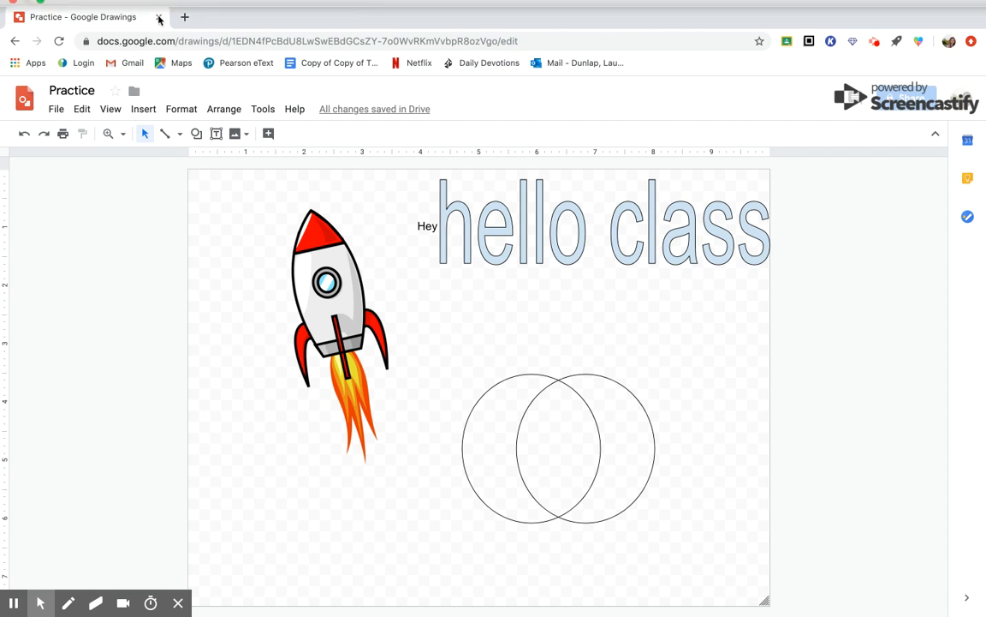
Step: Search for "google docs" in a new browser tab, go to Google Docs and create a blank document
click(184, 17)
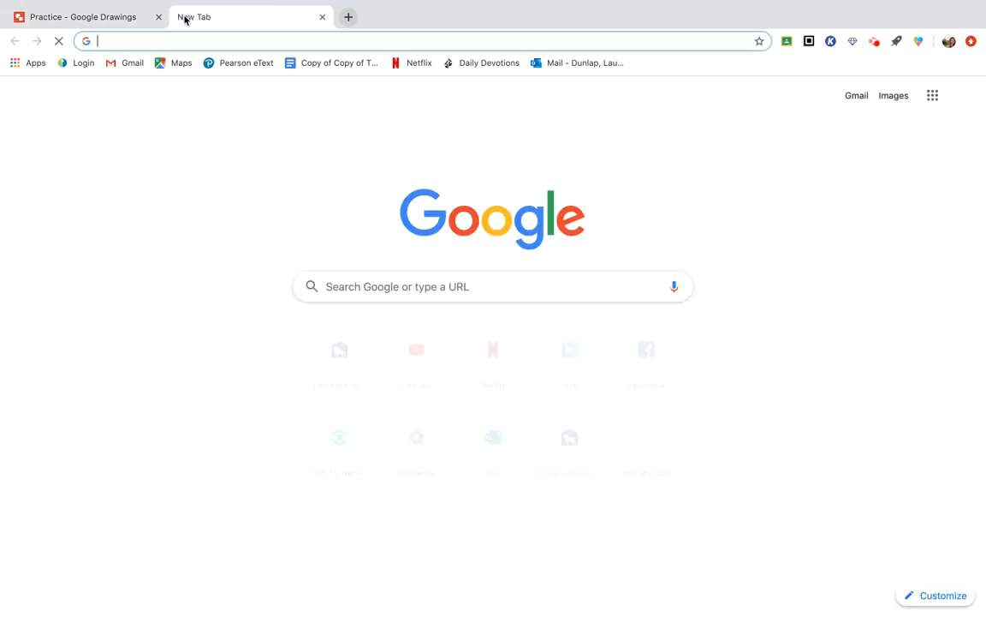
text(google docs)
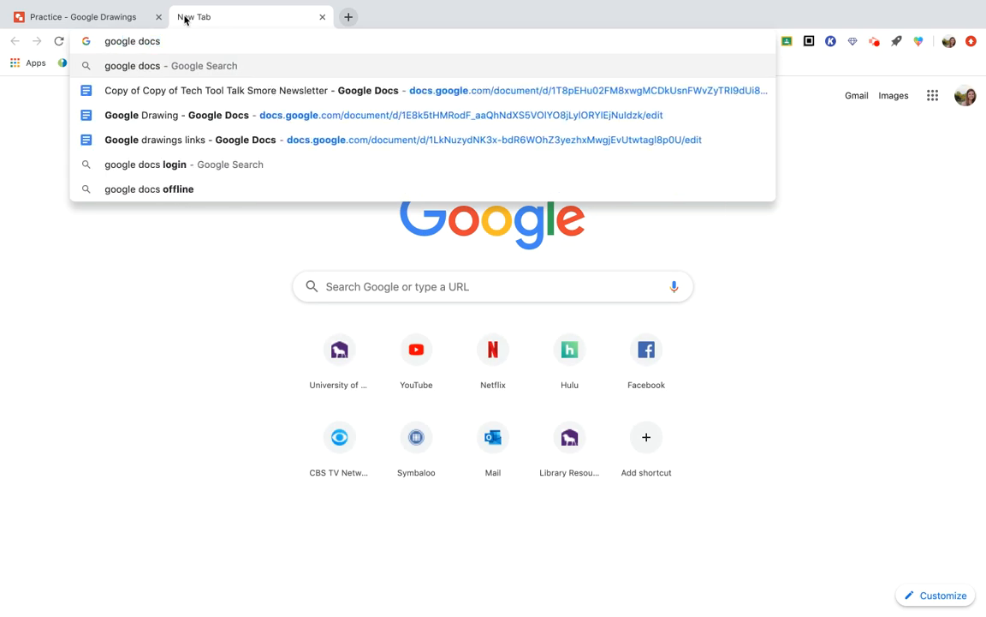
key(Return)
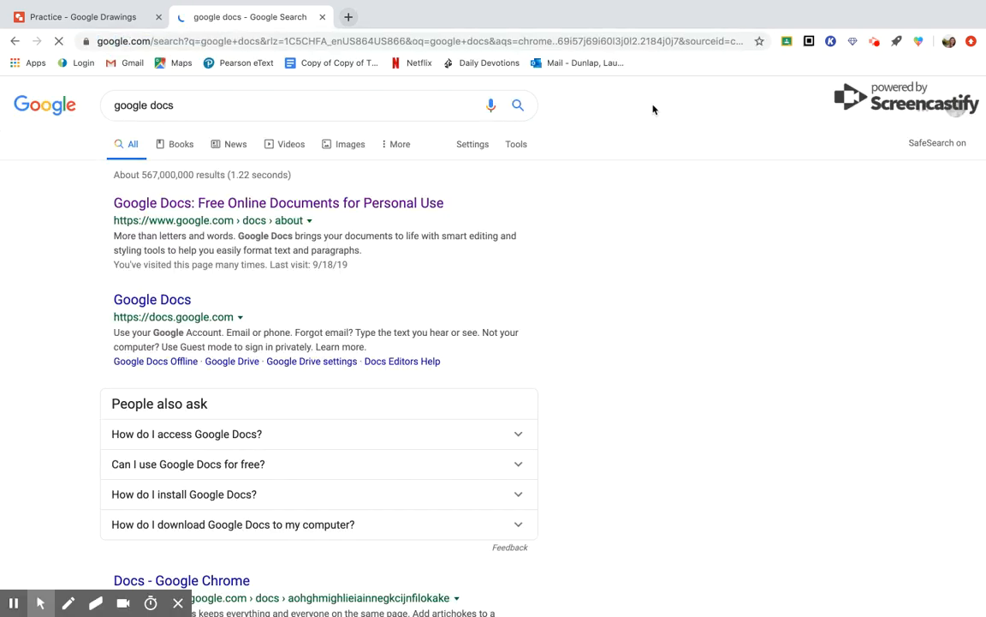
click(283, 206)
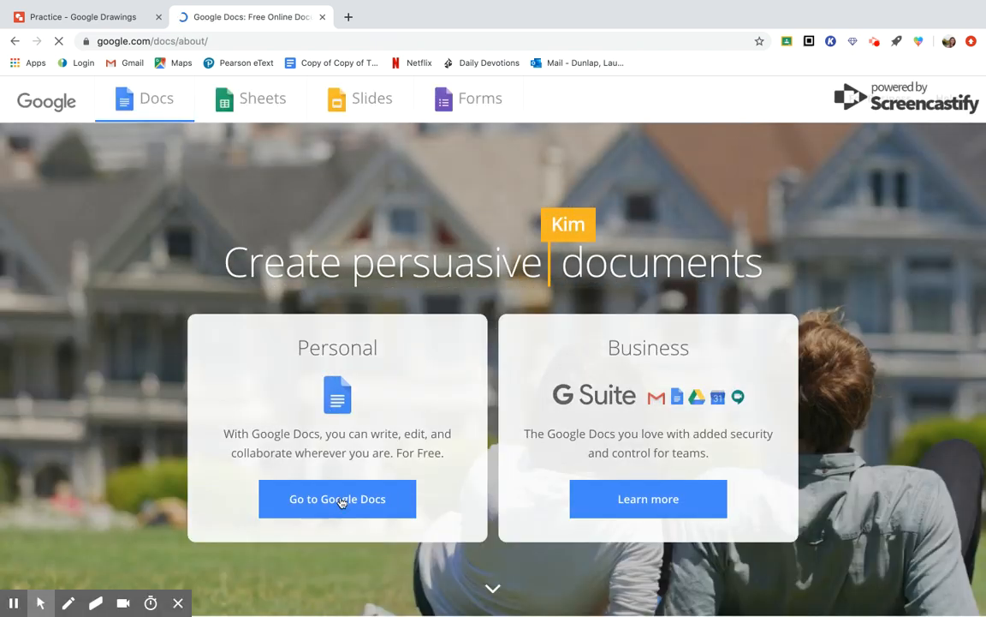
click(341, 500)
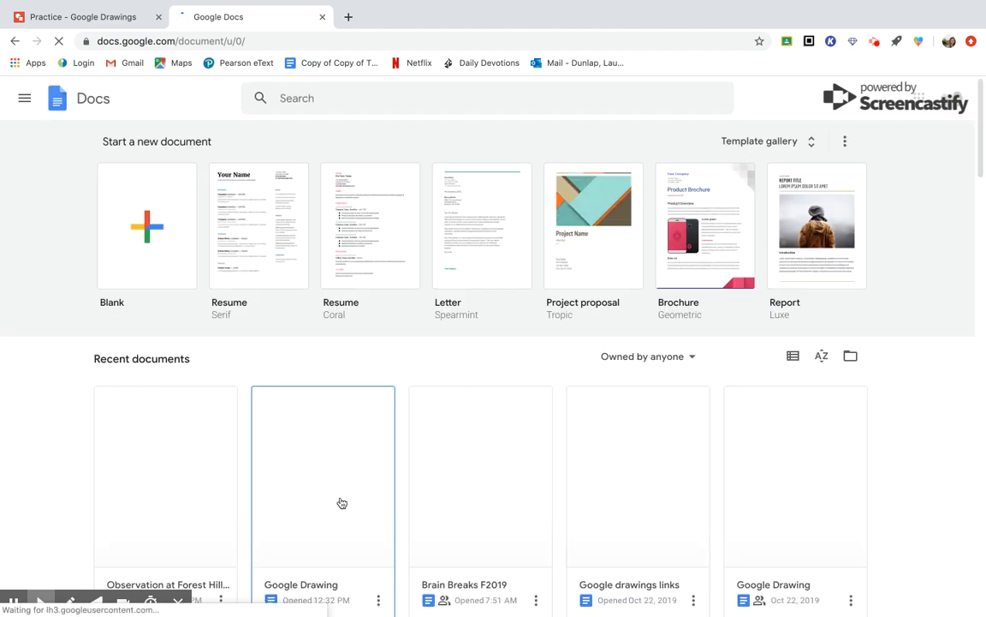
click(178, 255)
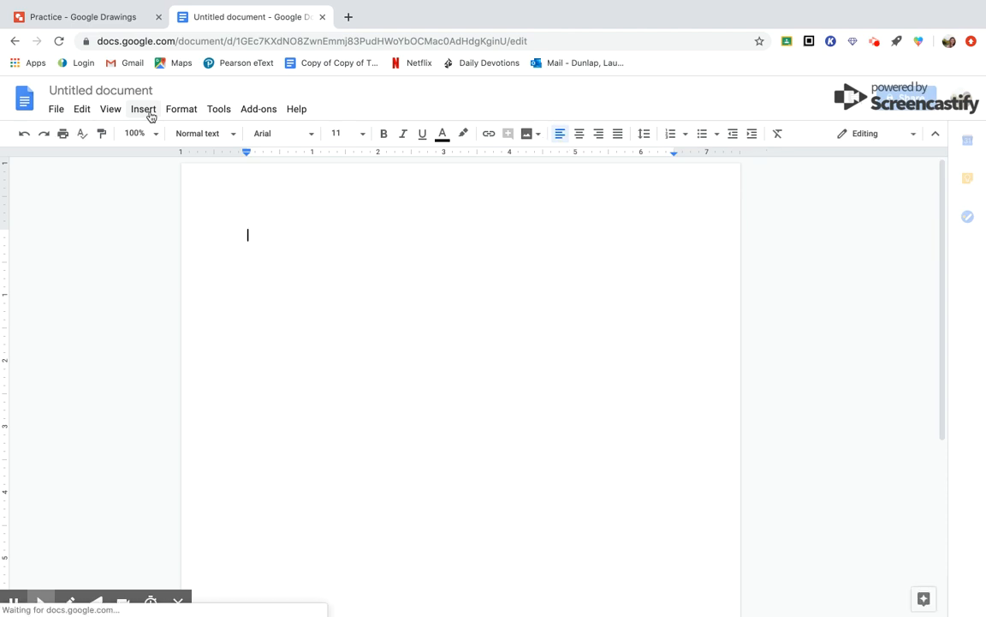
Step: Start a new embedded drawing in the blank document
click(149, 116)
mouse_move(162, 182)
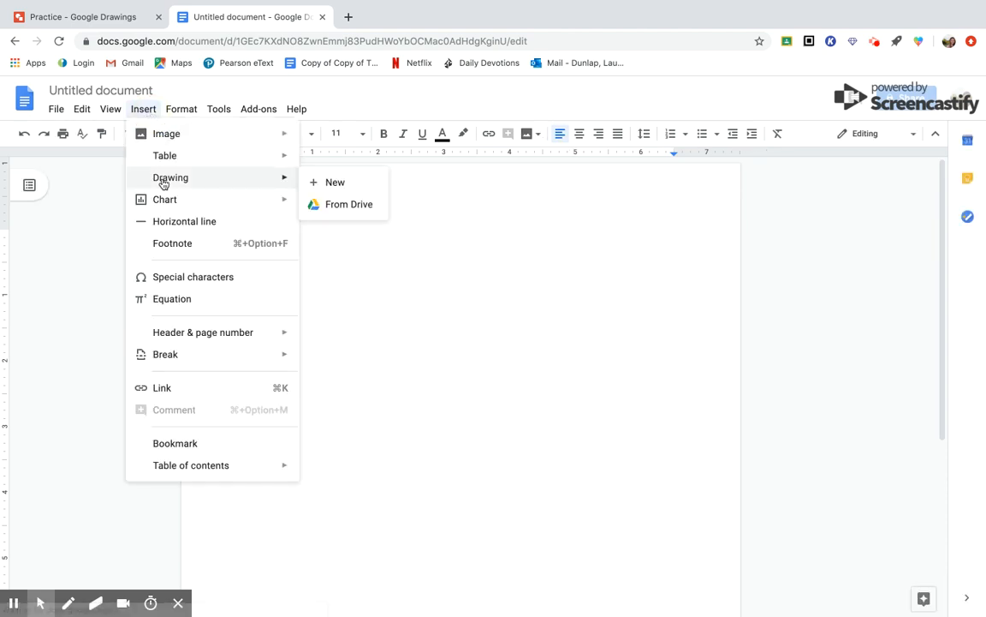
click(308, 182)
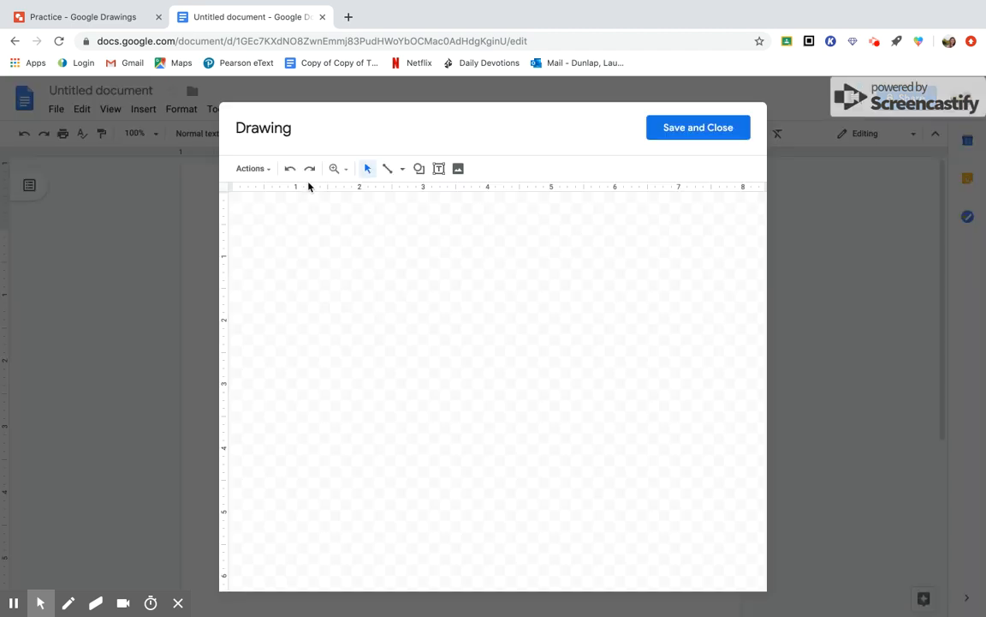
Step: Search the web for "cartoon dog", insert the brown dog with a yellow bone, and shrink the image on the canvas
click(458, 169)
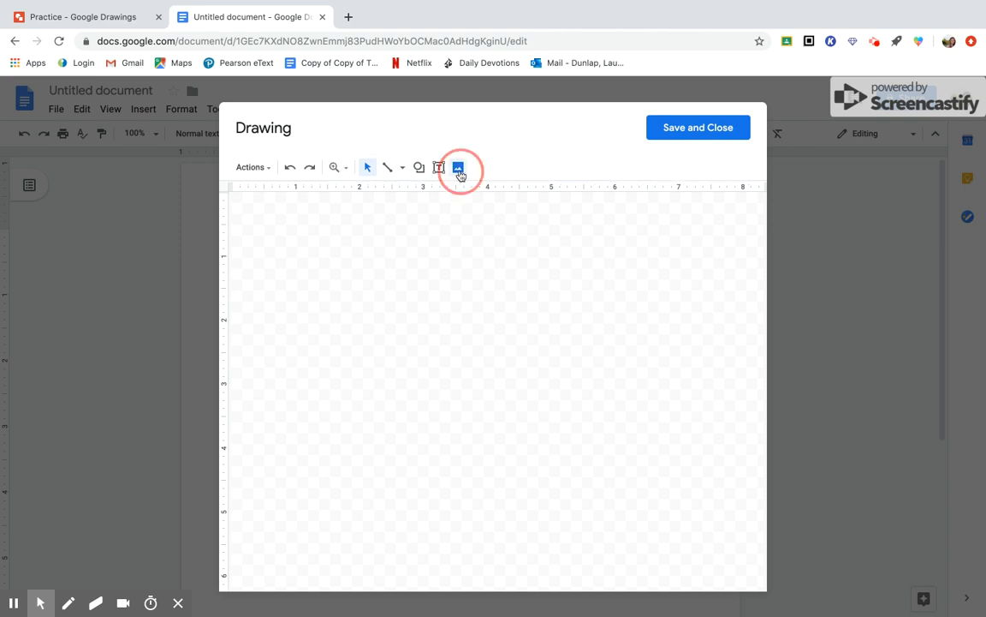
click(673, 219)
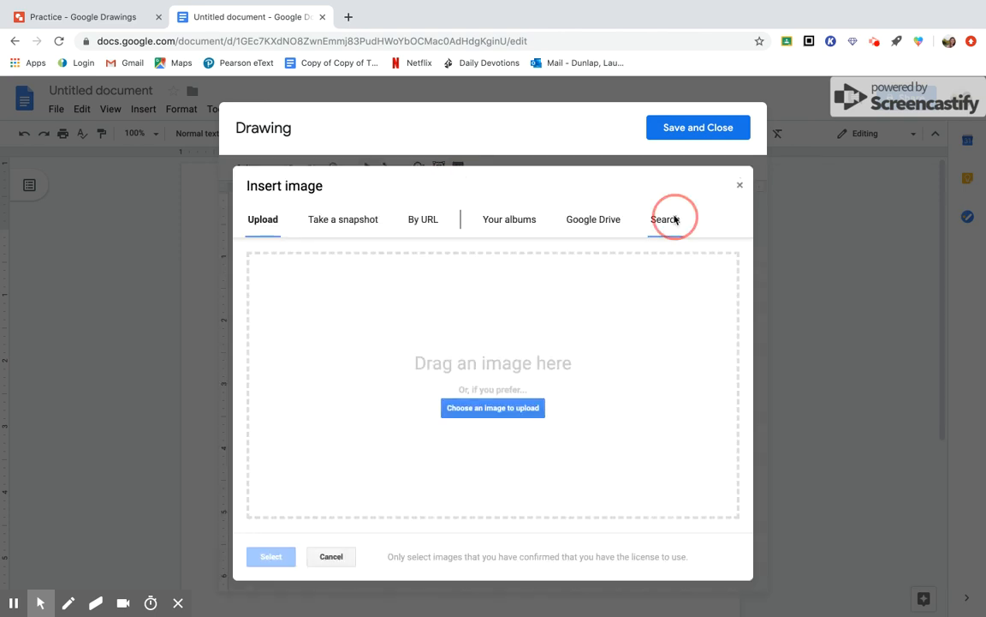
text(cartoon)
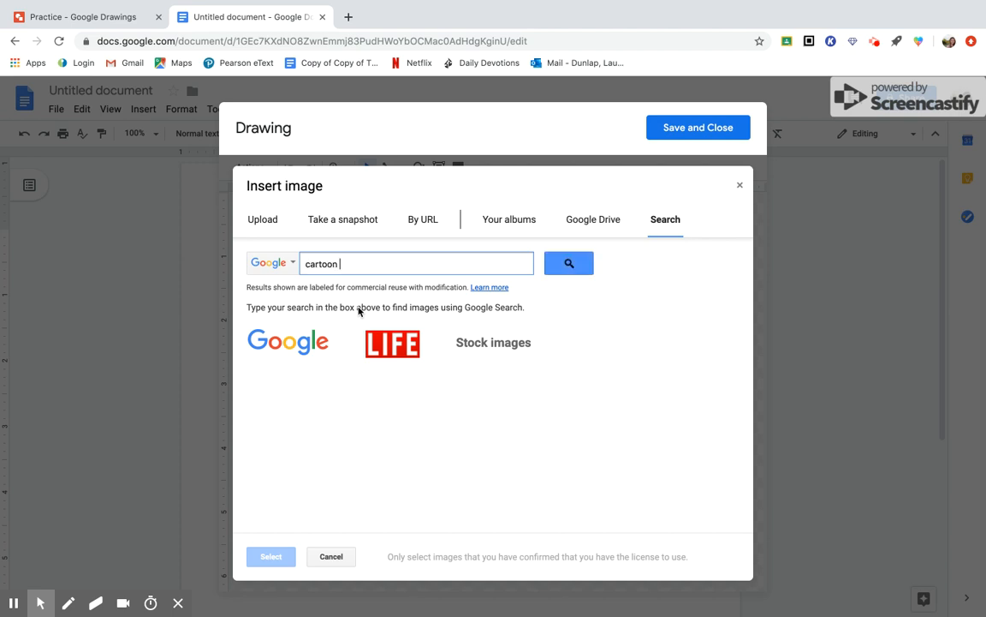
text( dog)
key(Return)
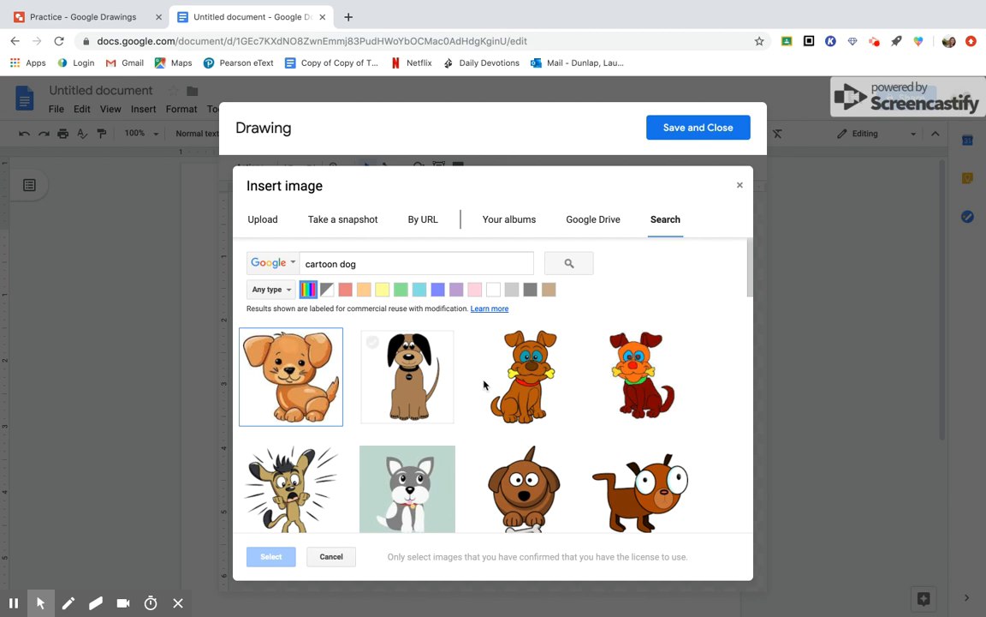
click(518, 389)
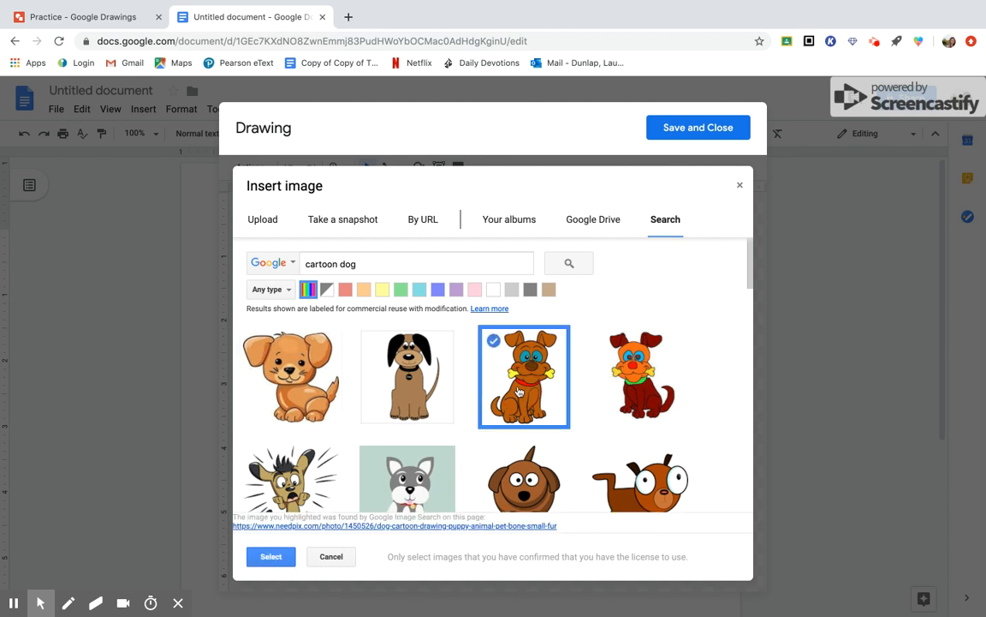
click(261, 556)
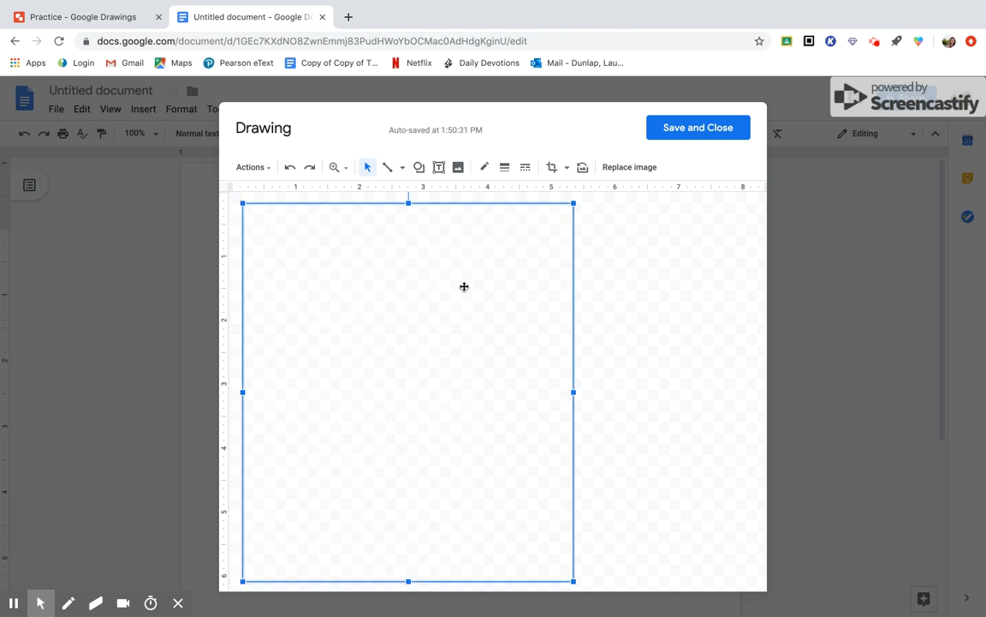
drag(574, 203, 441, 301)
click(438, 168)
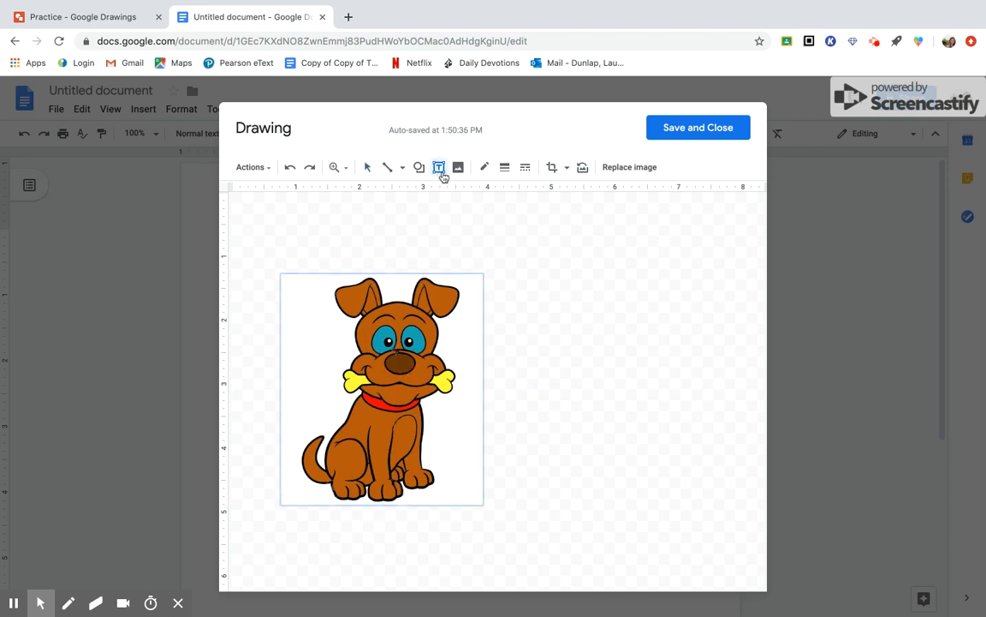
click(459, 167)
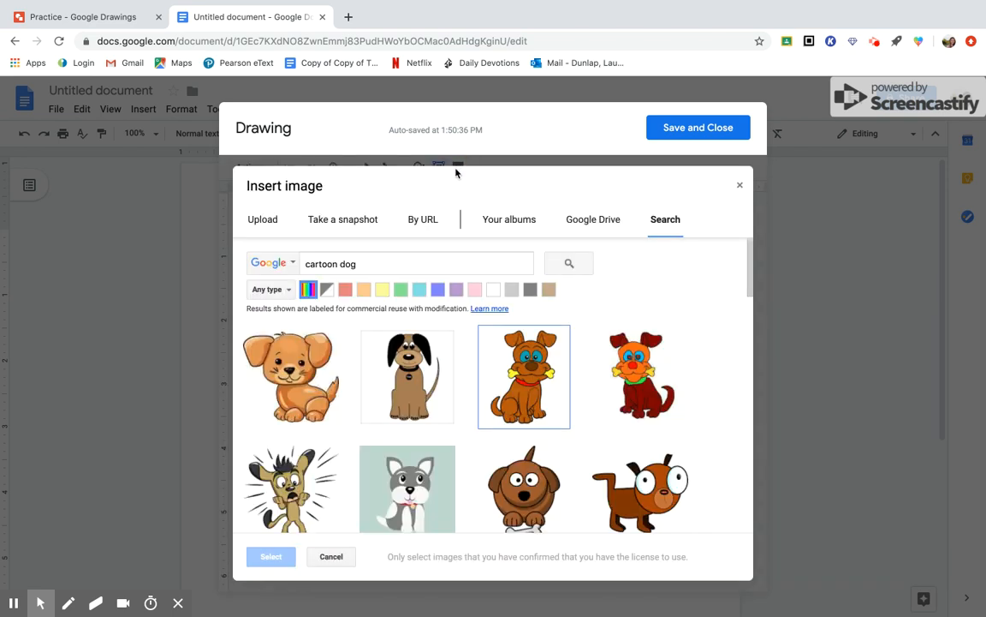
click(742, 187)
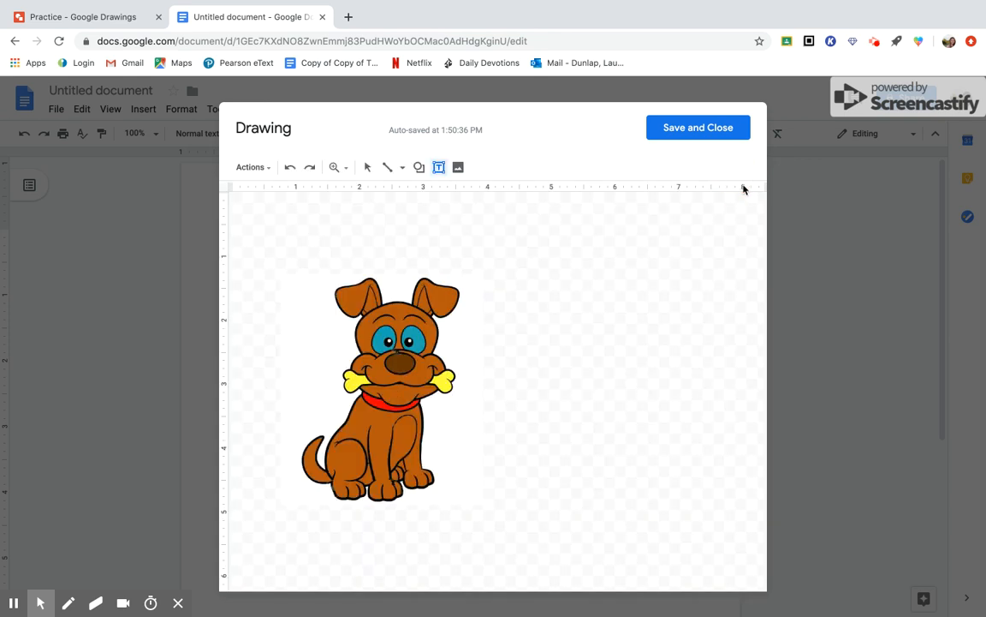
Step: Draw a rounded rectangular callout about 2.2 inches wide above and beside the dog's head
click(419, 167)
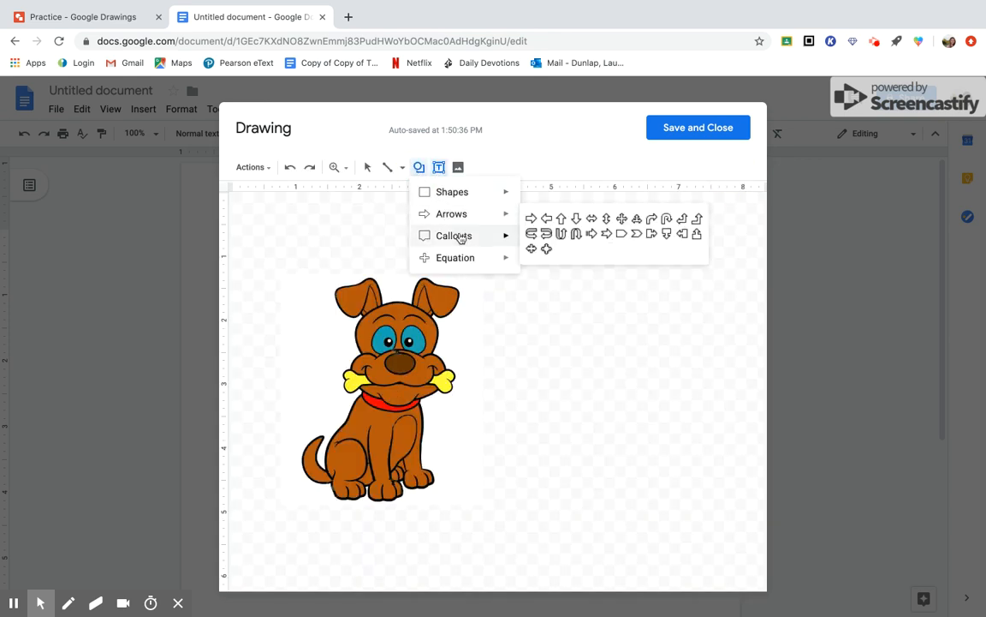
mouse_move(454, 235)
click(545, 282)
mouse_move(478, 224)
mouse_down()
mouse_move(520, 227)
mouse_move(598, 259)
mouse_move(619, 307)
mouse_up()
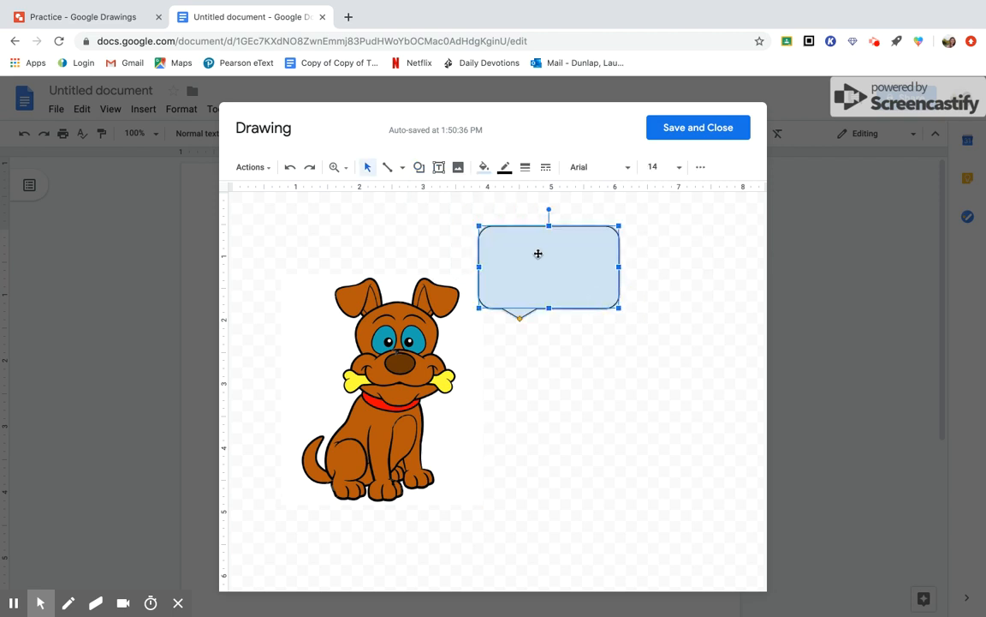
Step: Enter "Hi class my name is Max!" as the callout's text
text(Hi cla)
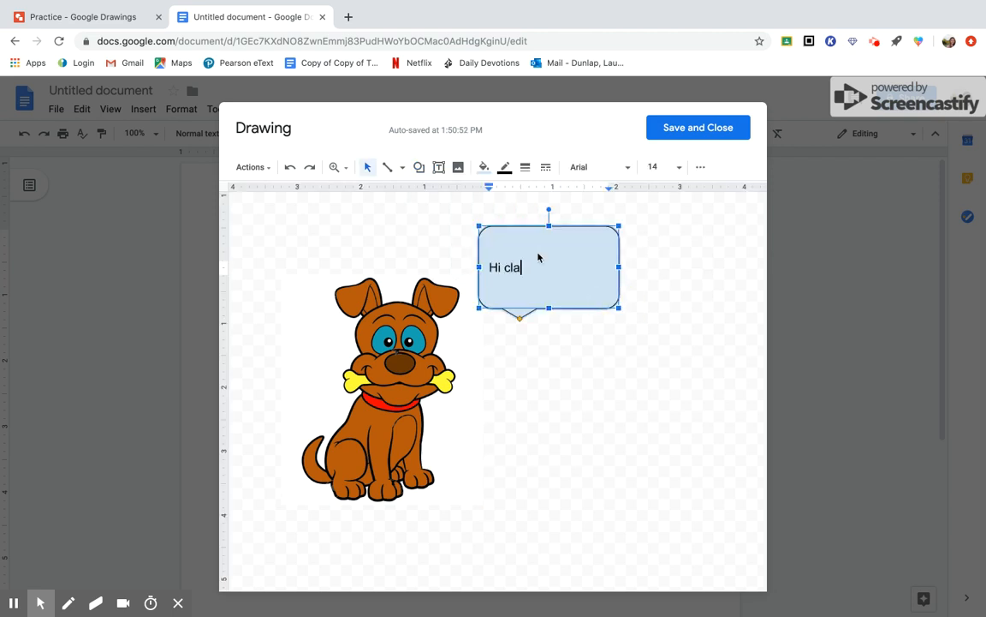
text(ss my names)
key(BackSpace)
text(m)
key(BackSpace)
text(is)
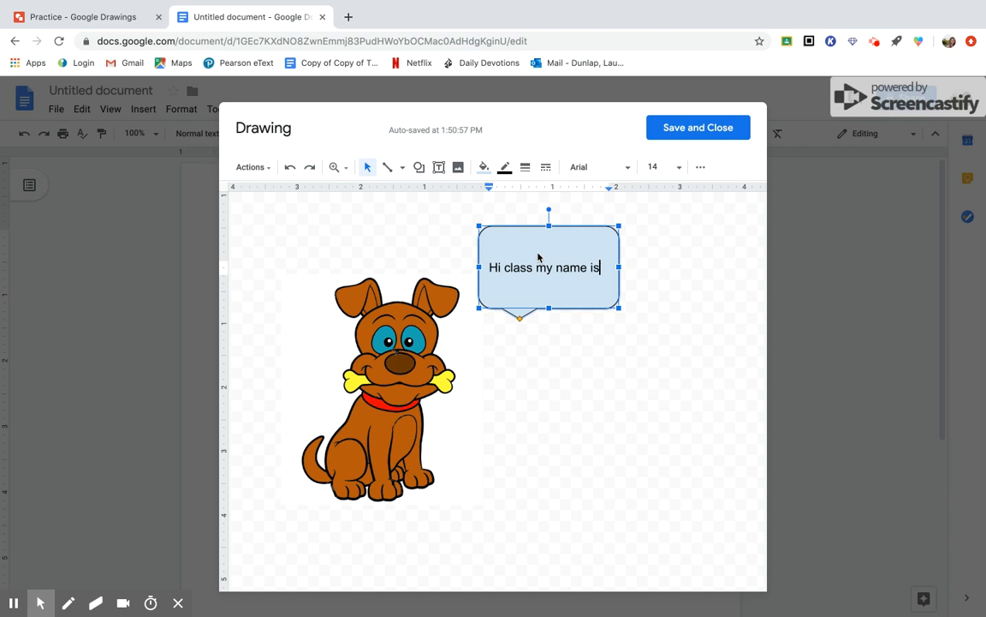
text( Max!)
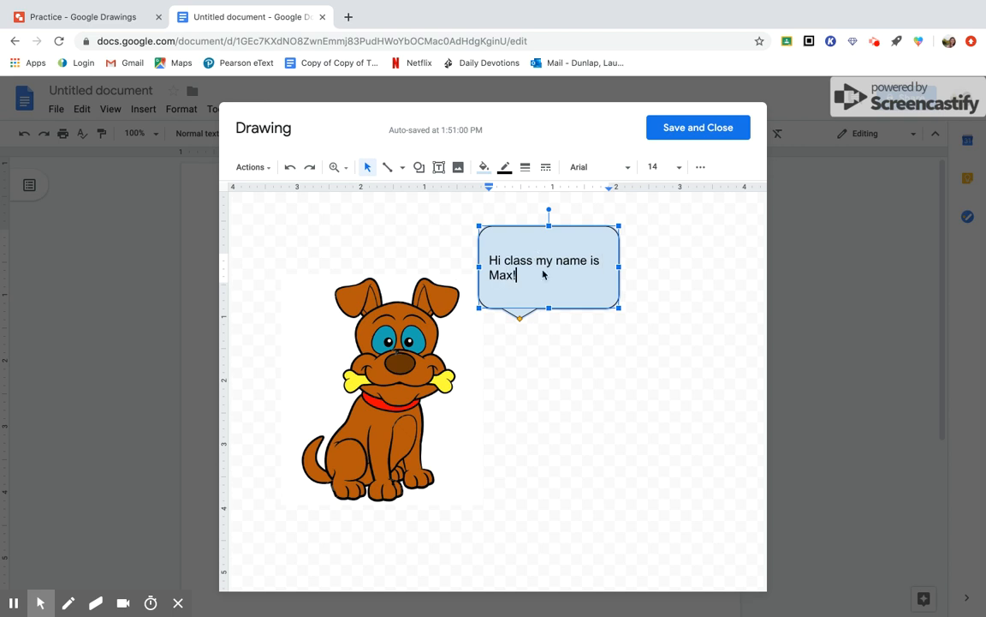
Step: Move the speech callout closer to the dog's head so it slightly overlaps the ear, and deselect it
click(587, 413)
drag(551, 269, 523, 249)
click(580, 383)
mouse_move(564, 295)
mouse_down()
mouse_move(519, 280)
mouse_move(525, 259)
mouse_move(555, 286)
mouse_up()
click(559, 370)
click(555, 370)
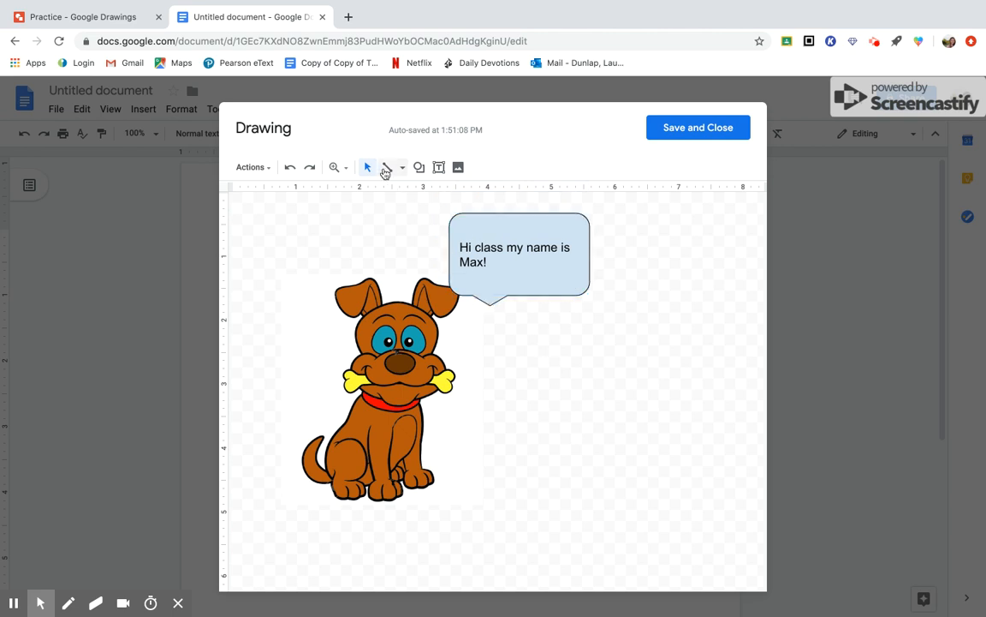
Step: Save and close the drawing, and look over it on the document page
click(420, 168)
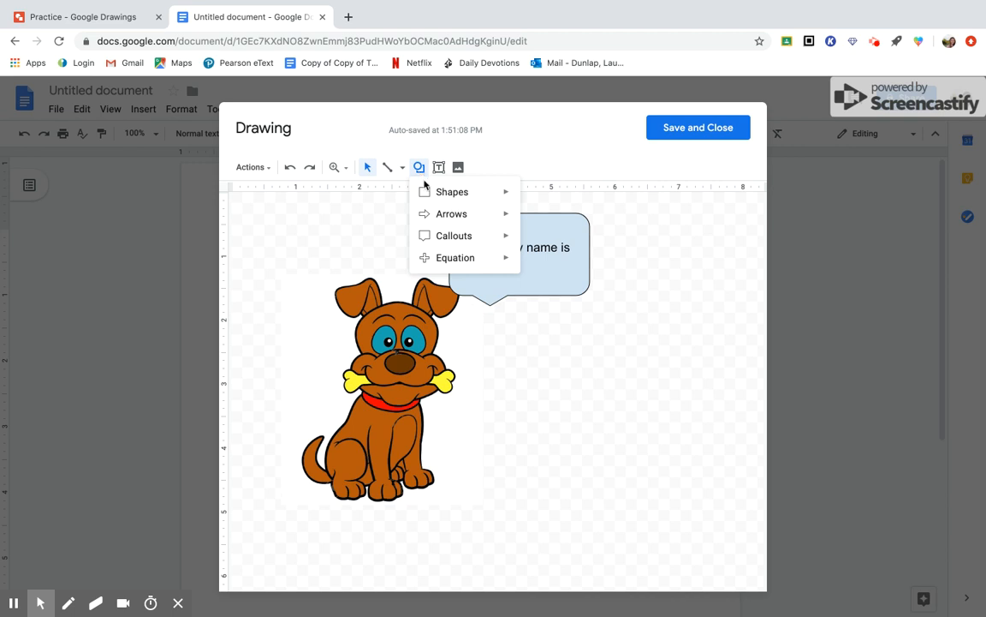
click(361, 219)
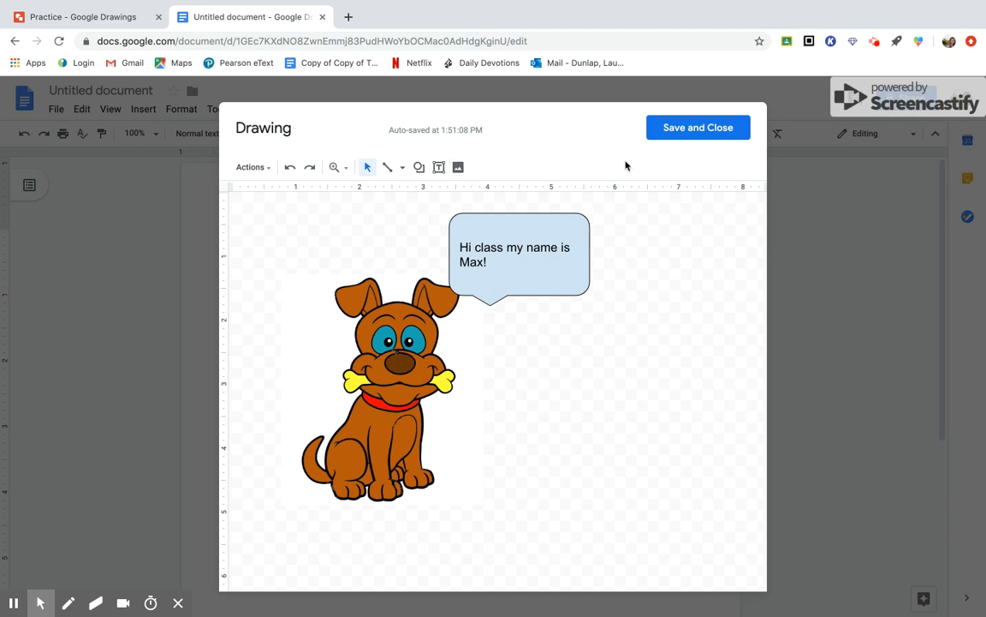
click(683, 126)
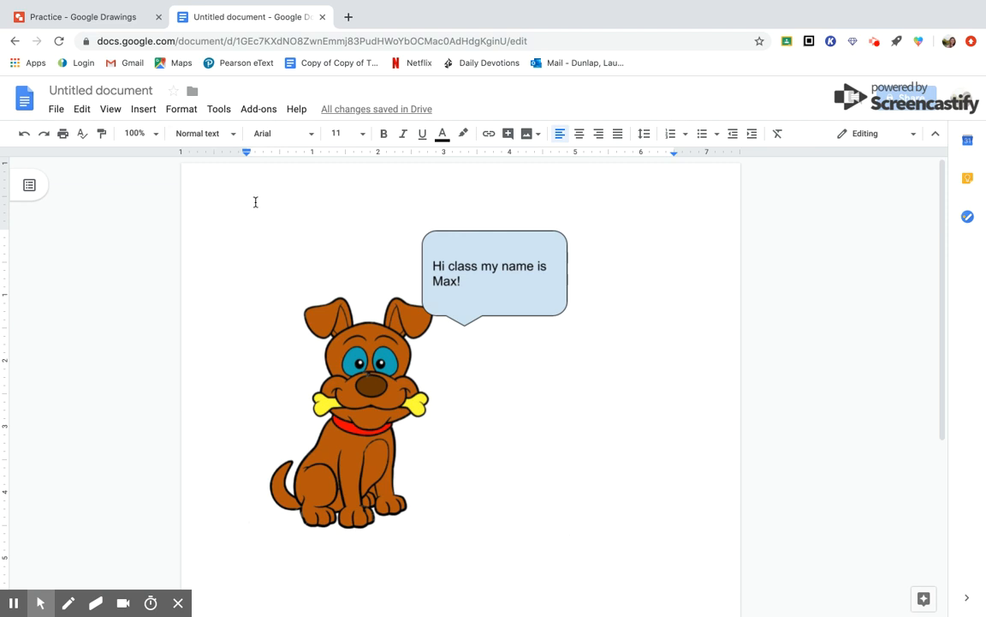
scroll(255, 202, down, 3)
scroll(255, 202, up, 3)
Step: Start another new embedded drawing and look over the available shape categories
click(142, 109)
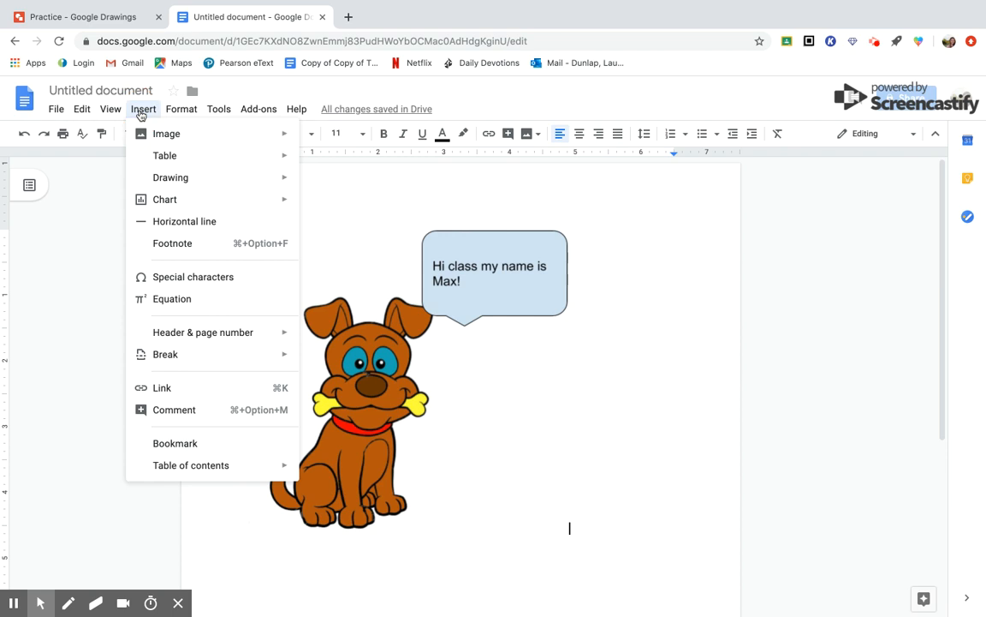
mouse_move(178, 178)
click(322, 183)
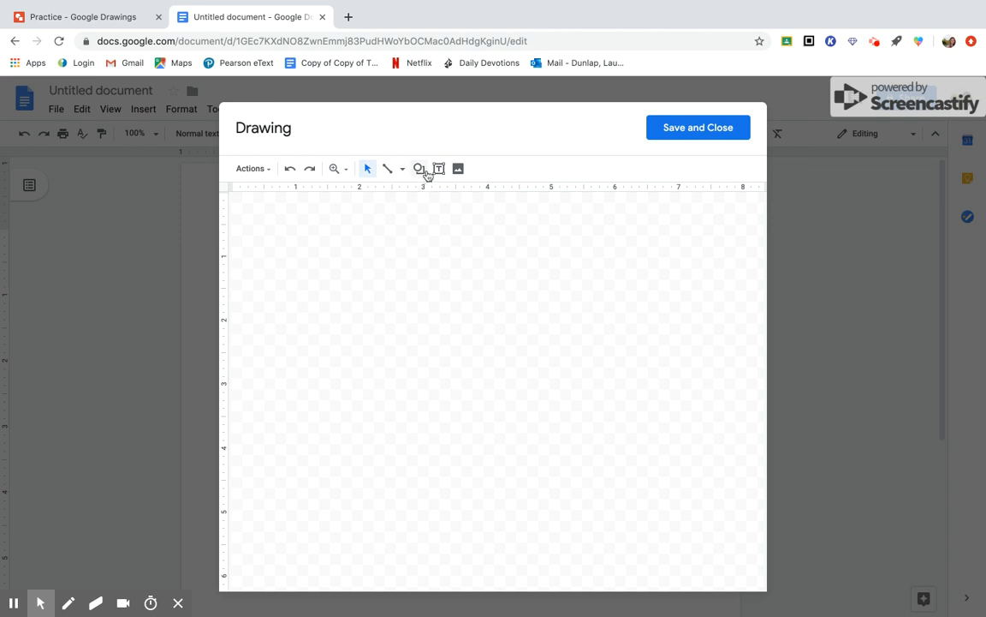
click(399, 227)
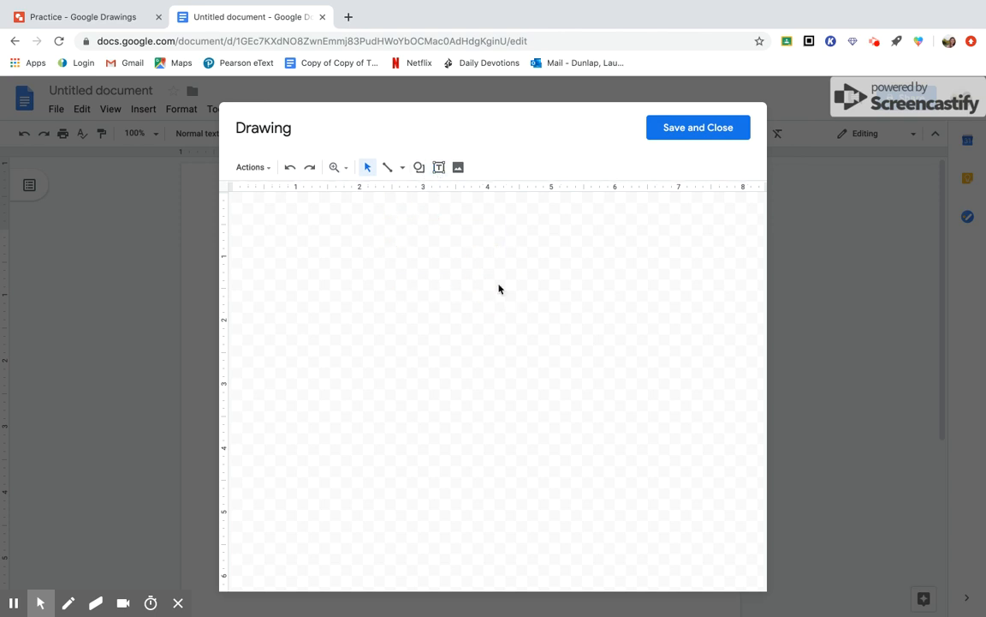
click(418, 168)
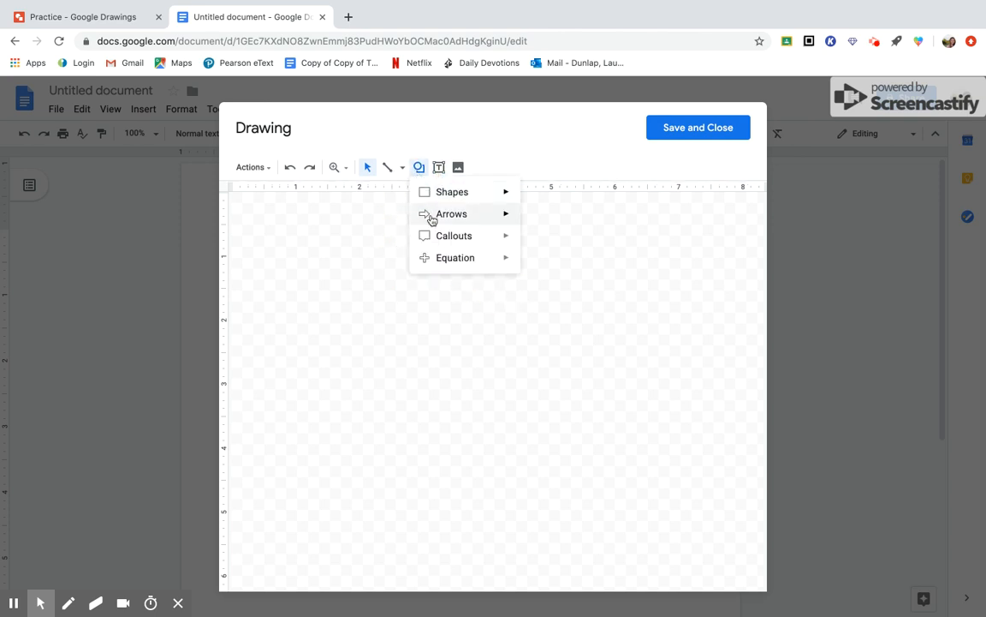
Step: Draw a diagonal line on the blank canvas, delete it, and save and close the empty drawing
click(387, 167)
drag(391, 216, 426, 324)
key(Delete)
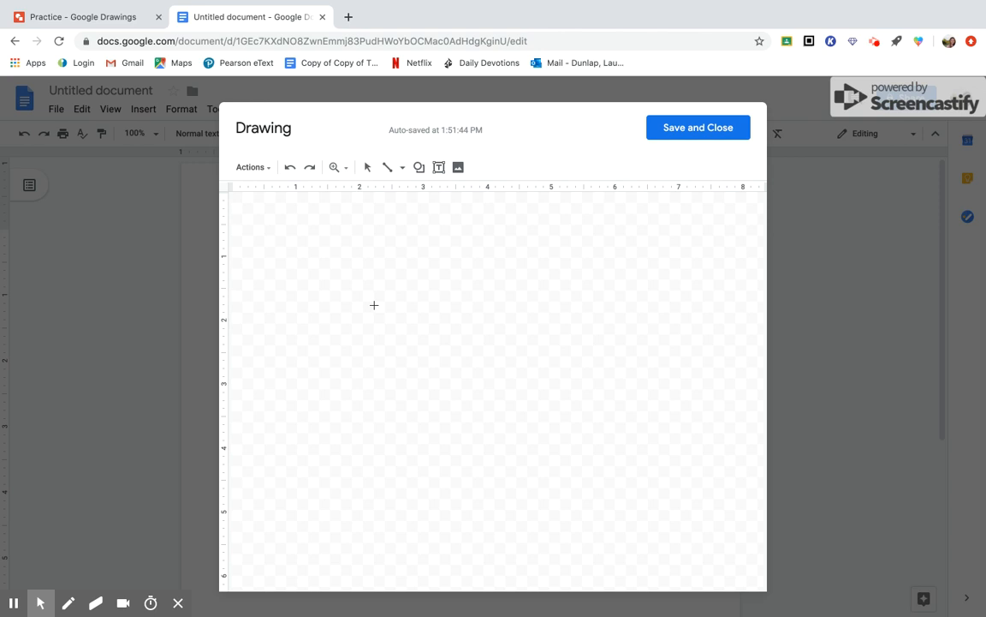
click(674, 136)
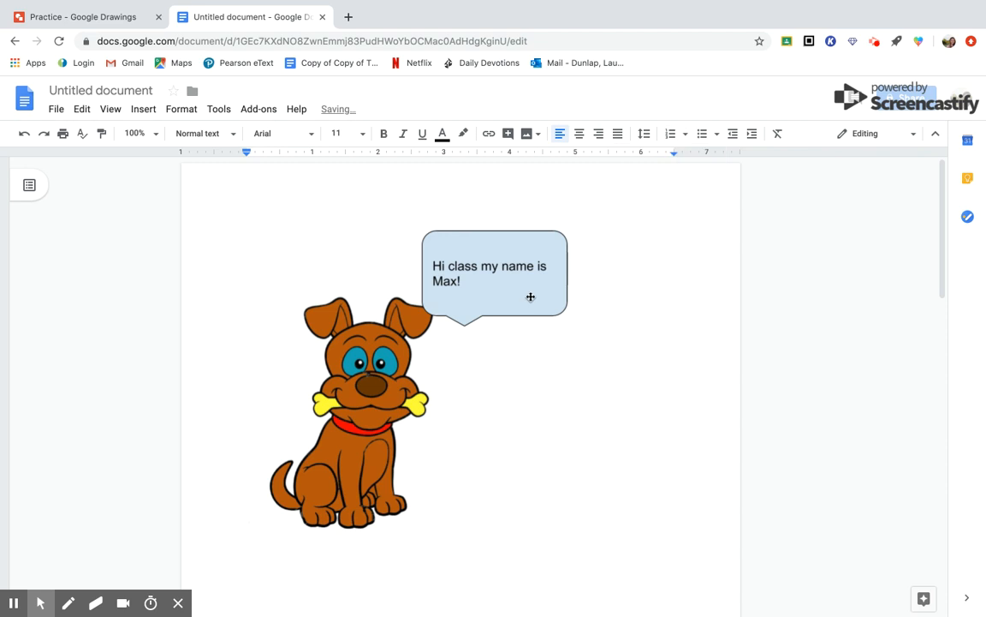
Step: Rename the document as Practice and briefly check its sharing options
click(131, 91)
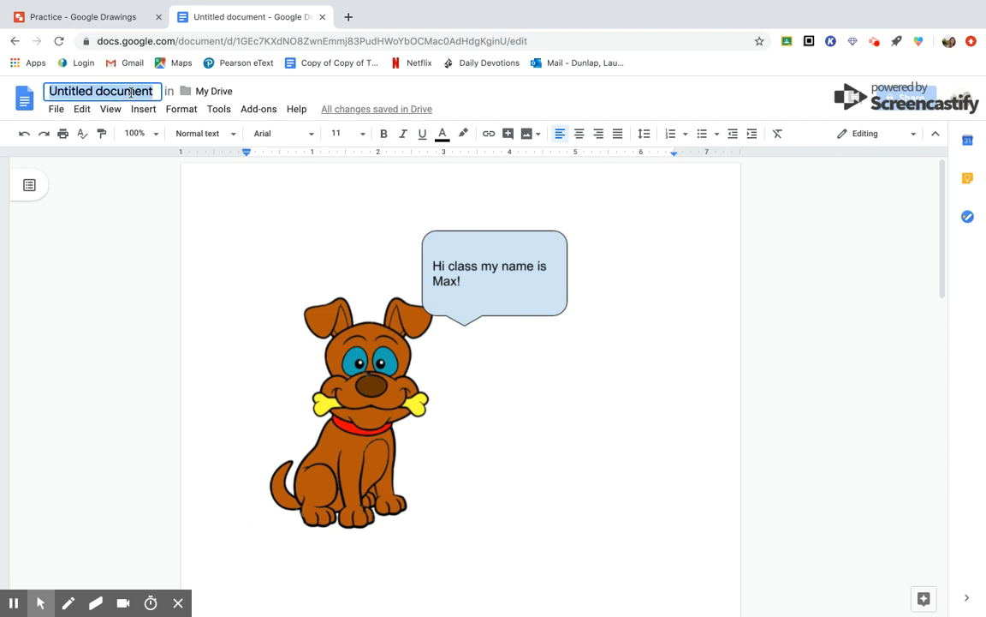
text(Practice)
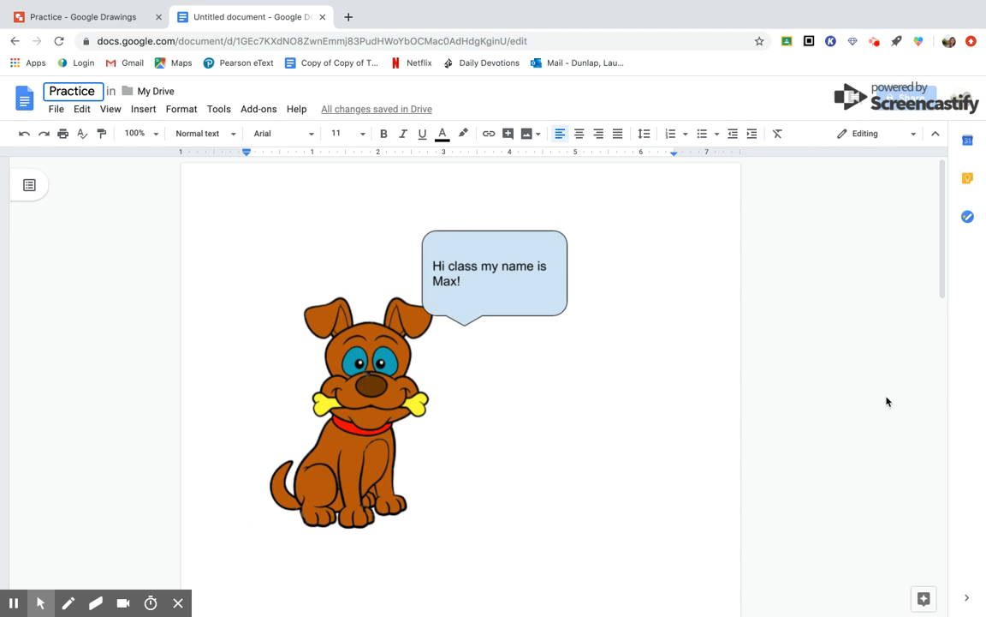
click(930, 106)
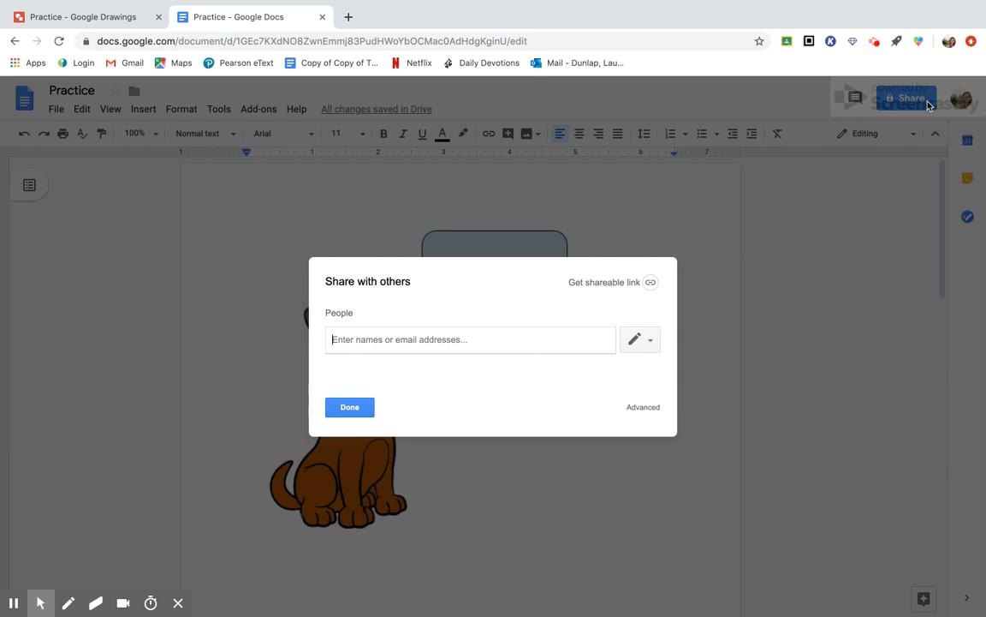
click(362, 400)
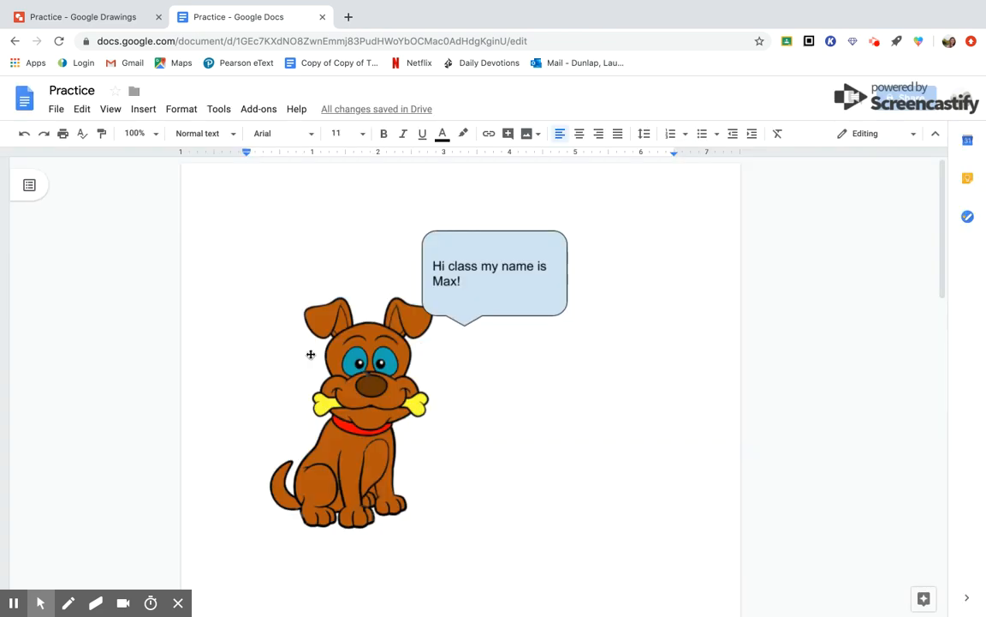
Step: Return to the list of recent documents and open the "Google Drawing" document with the rocket and starry background
click(13, 41)
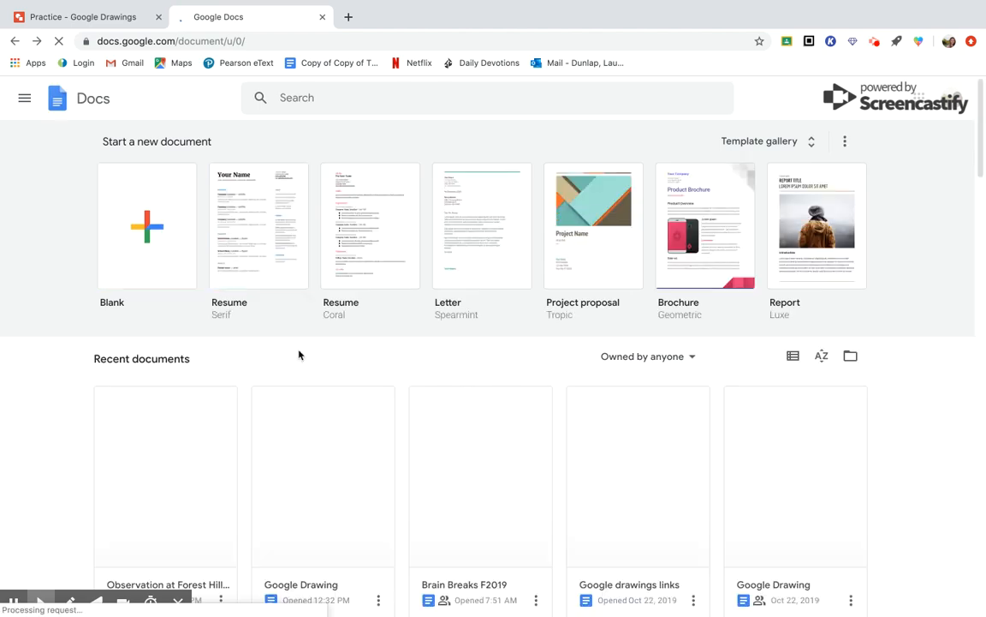
scroll(300, 355, down, 2)
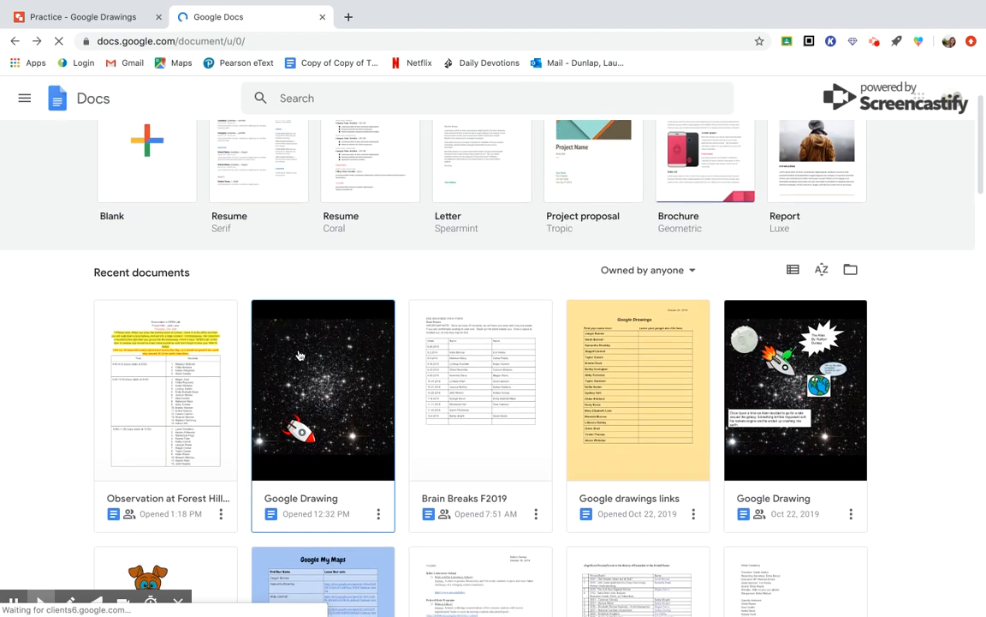
scroll(299, 356, down, 3)
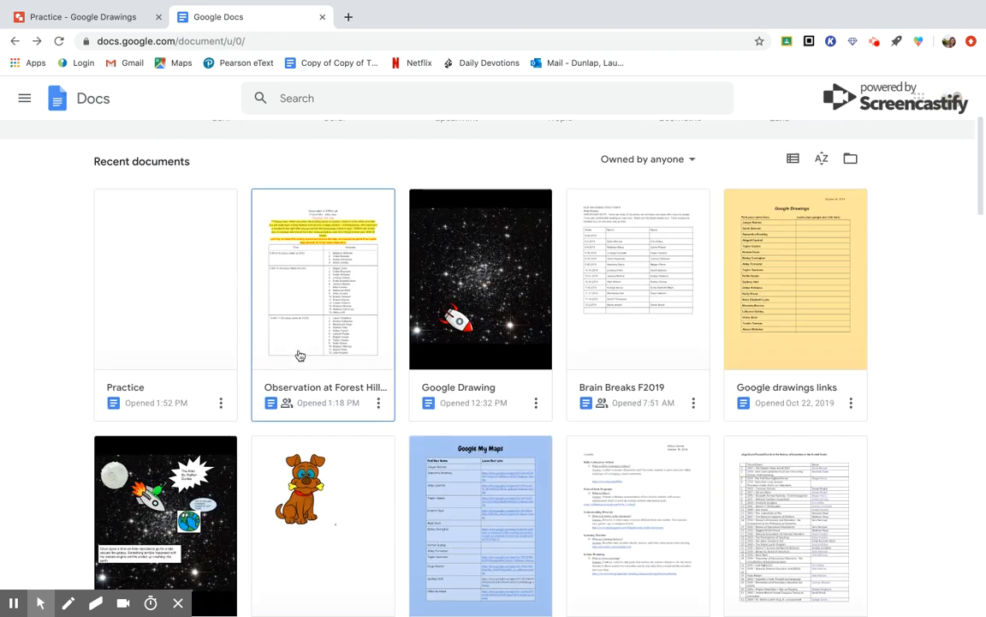
click(499, 353)
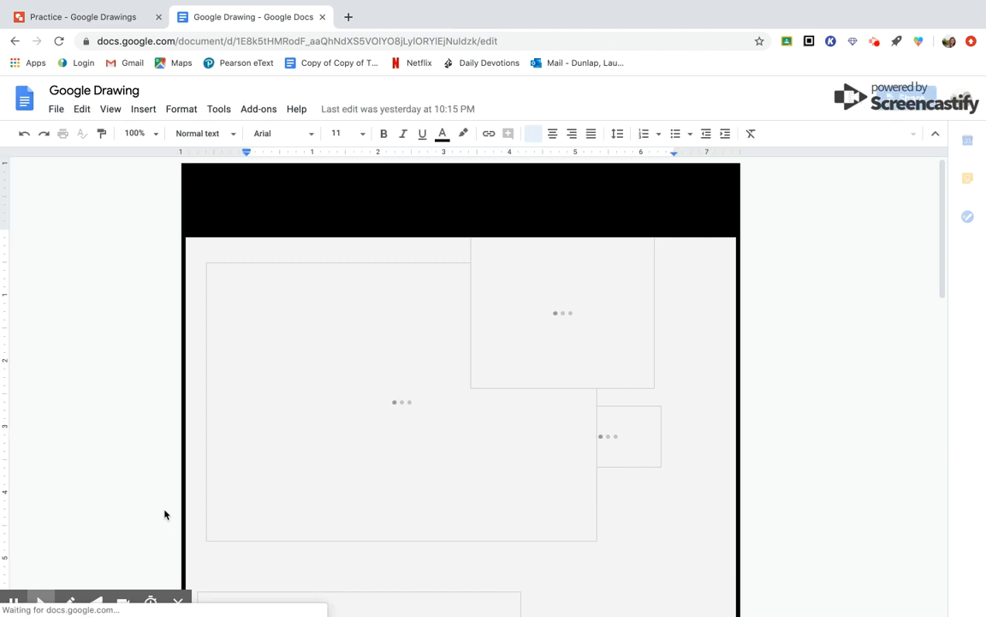
Step: Look through the finished alien story page and check the options for inserting a drawing
scroll(165, 514, down, 2)
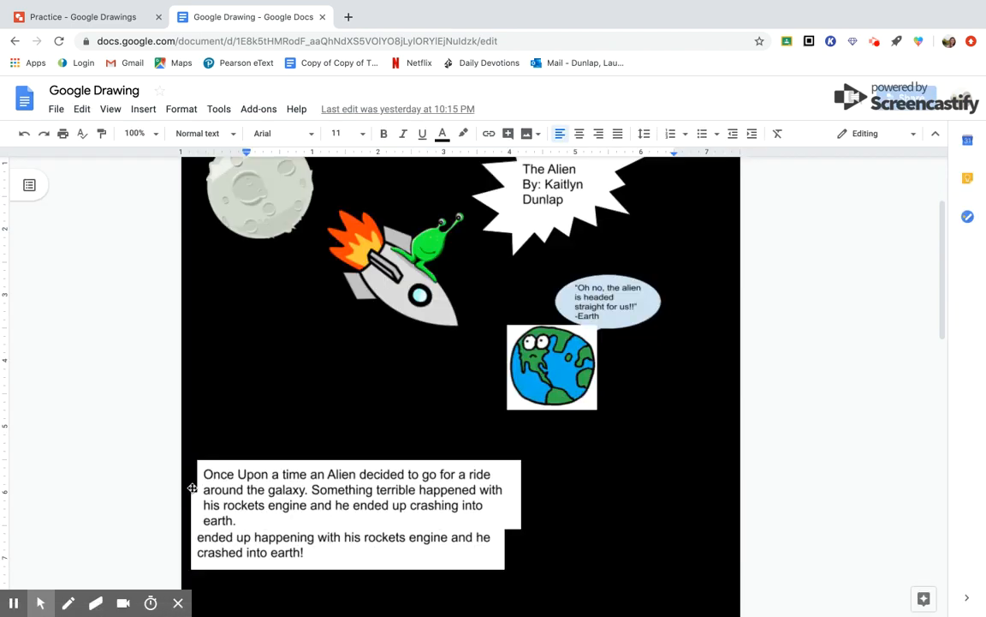
scroll(193, 487, up, 2)
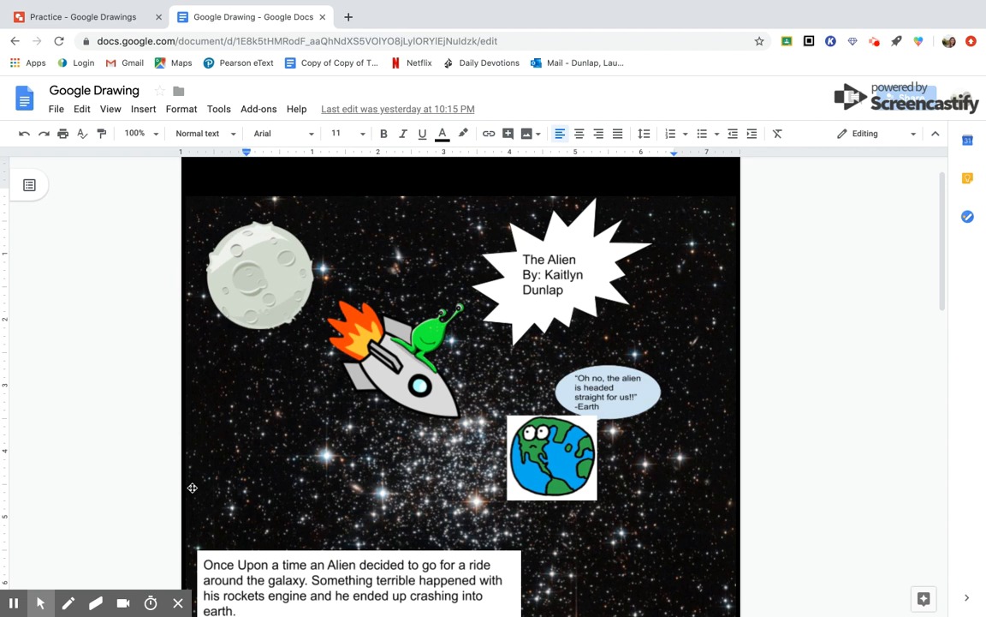
click(142, 109)
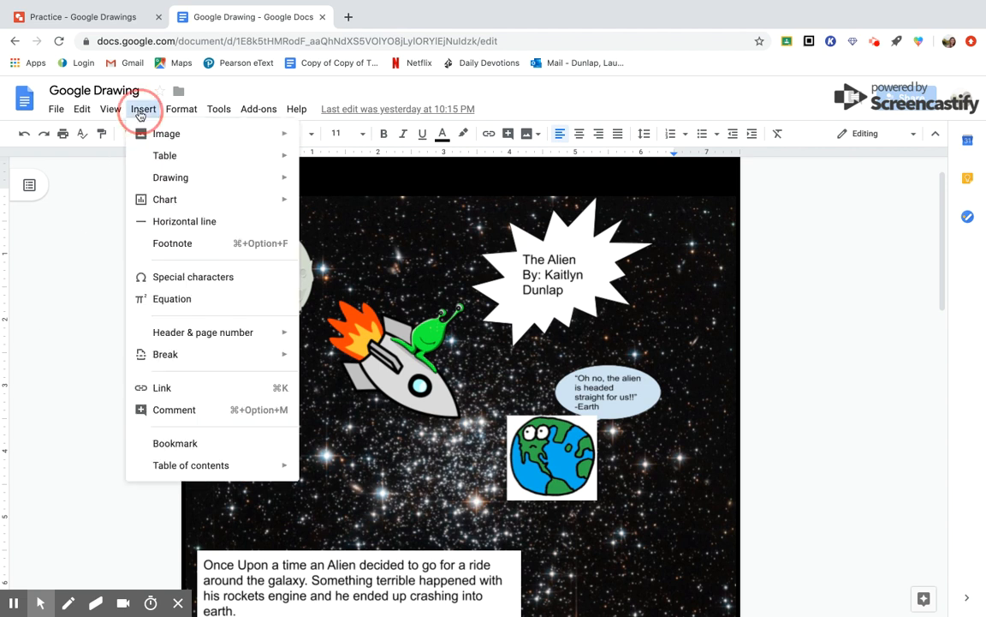
mouse_move(157, 174)
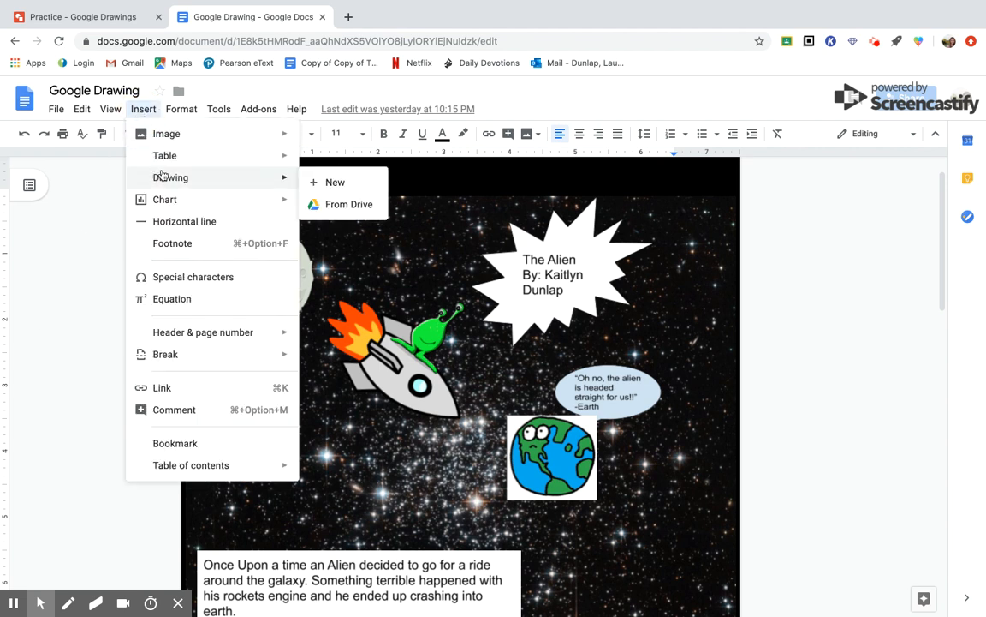
click(340, 263)
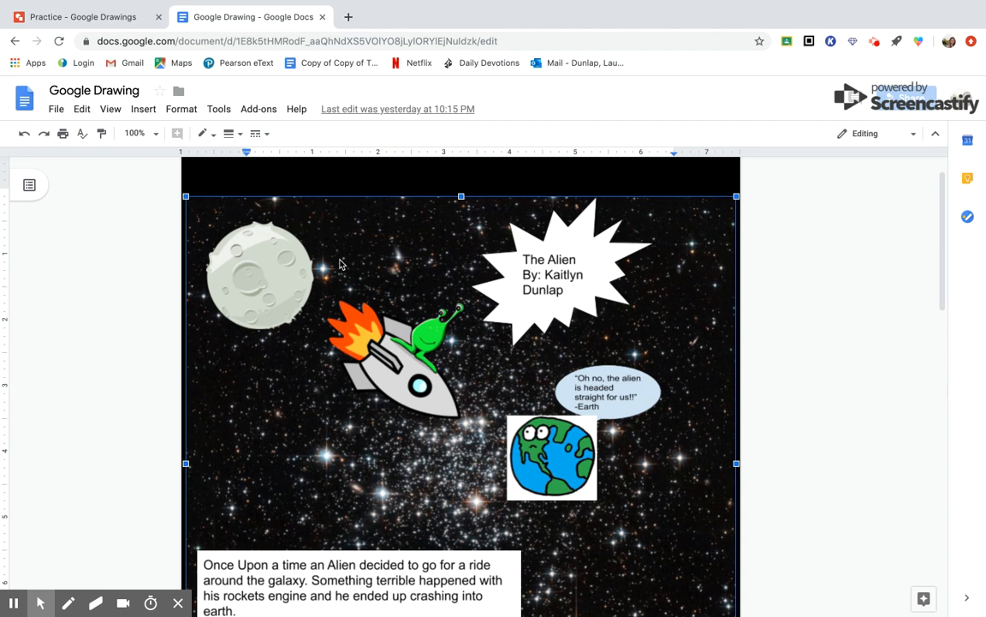
scroll(340, 264, down, 3)
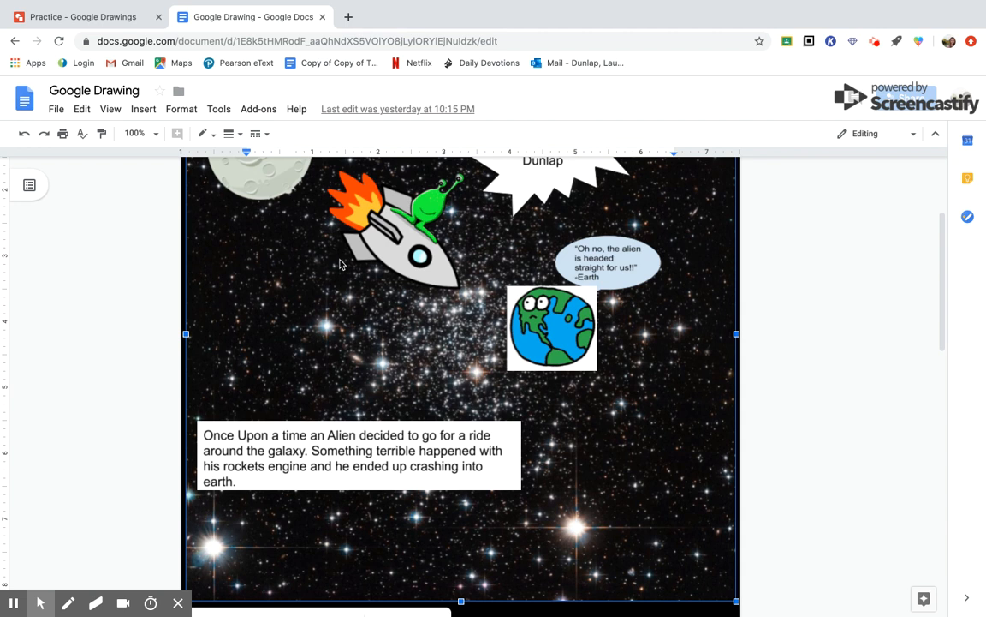
scroll(340, 264, up, 2)
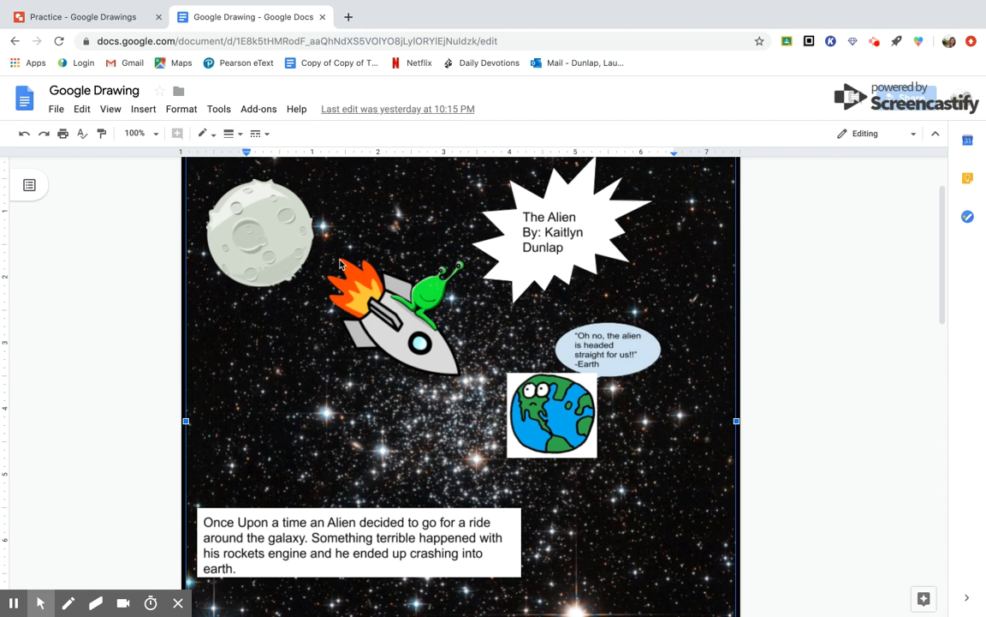
click(874, 43)
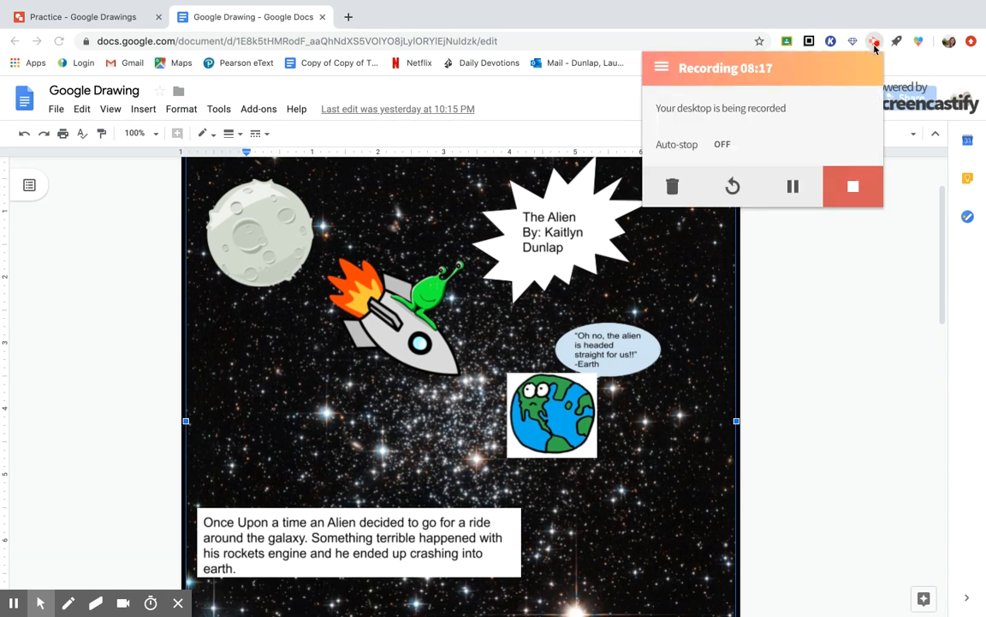